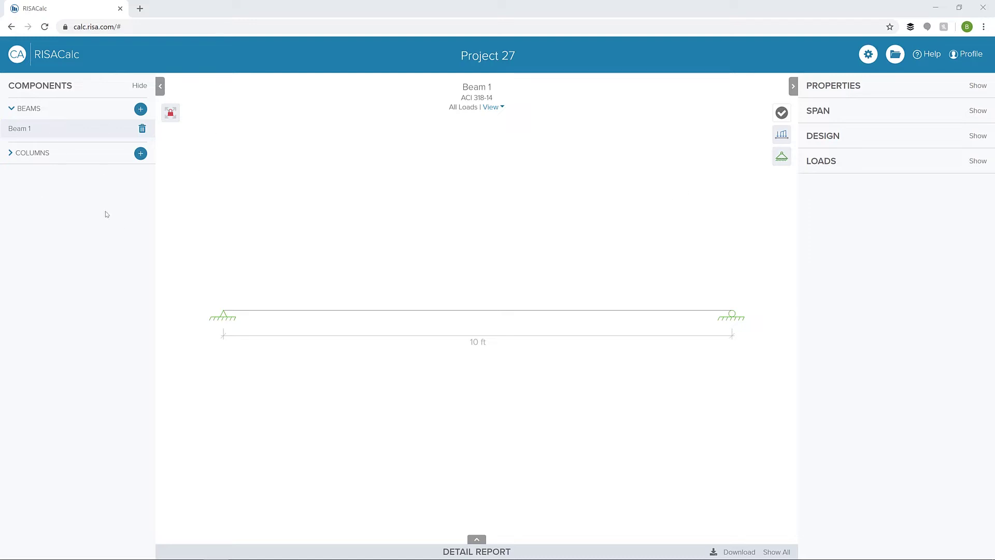
# - Review the 4000 NW concrete material properties of Beam 1's section
pyautogui.click(890, 93)
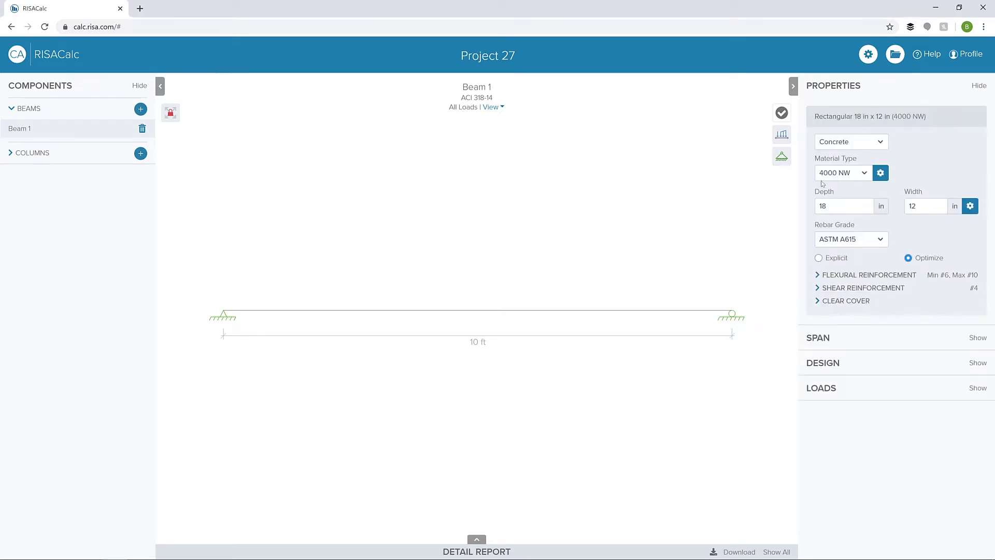
pyautogui.click(881, 173)
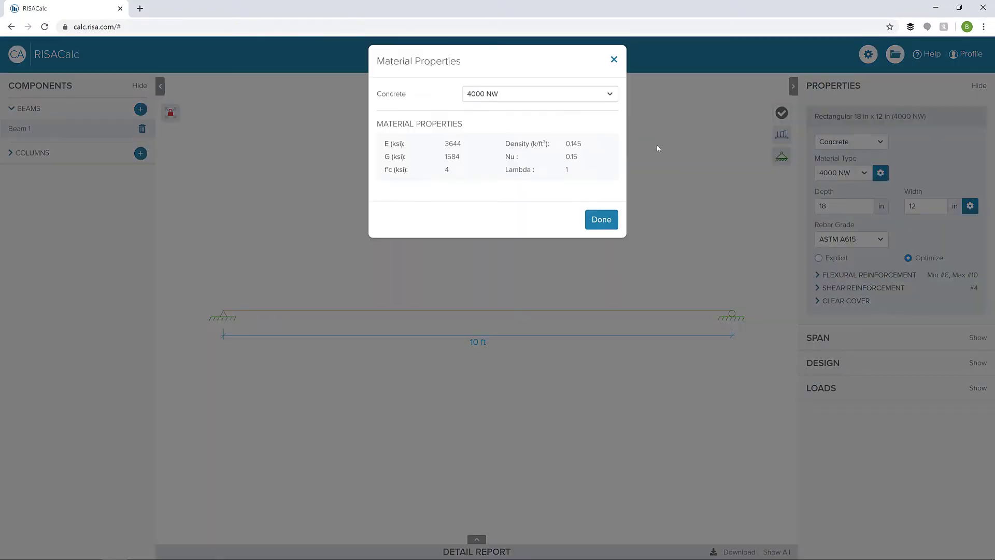
pyautogui.click(614, 66)
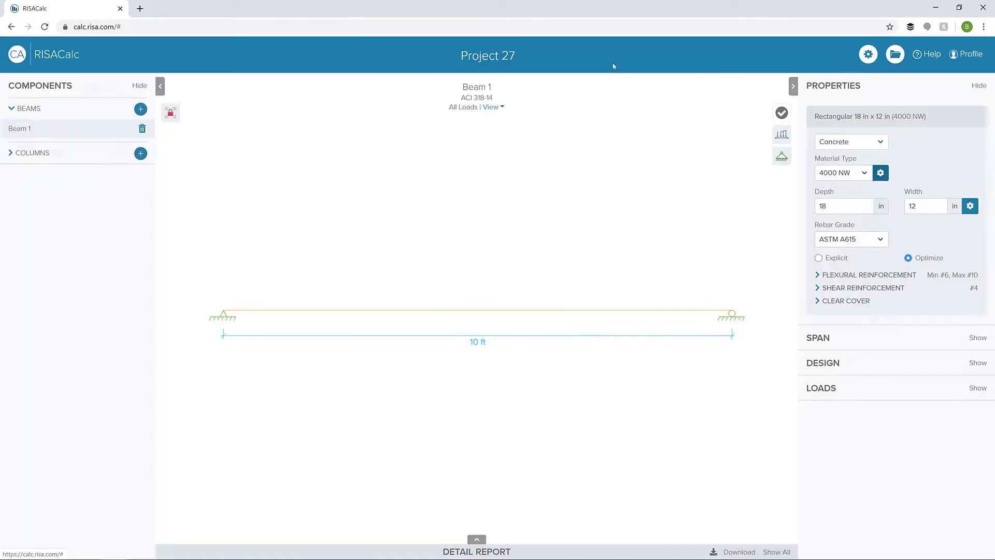
# - Change the depth from 18 in to 16 in, check the section properties, and keep ASTM A615 rebar
pyautogui.doubleClick(861, 206)
pyautogui.write('16')
pyautogui.press('Tab')
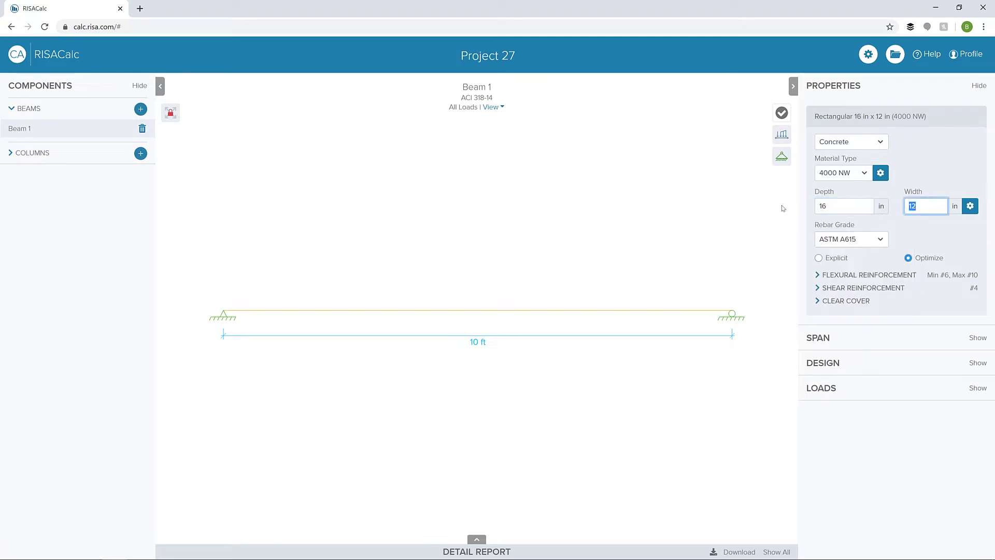
pyautogui.click(971, 207)
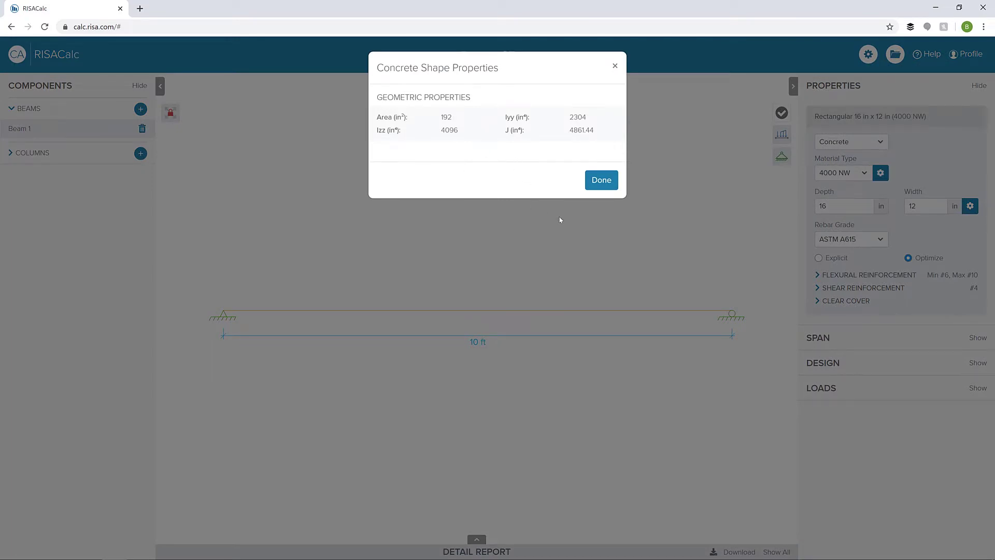
pyautogui.click(601, 181)
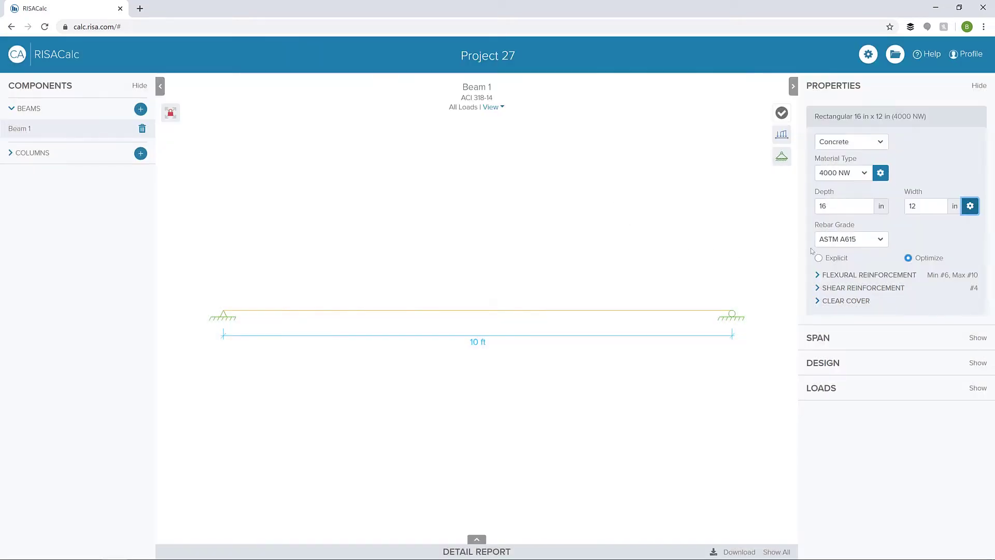
pyautogui.click(850, 239)
pyautogui.click(850, 250)
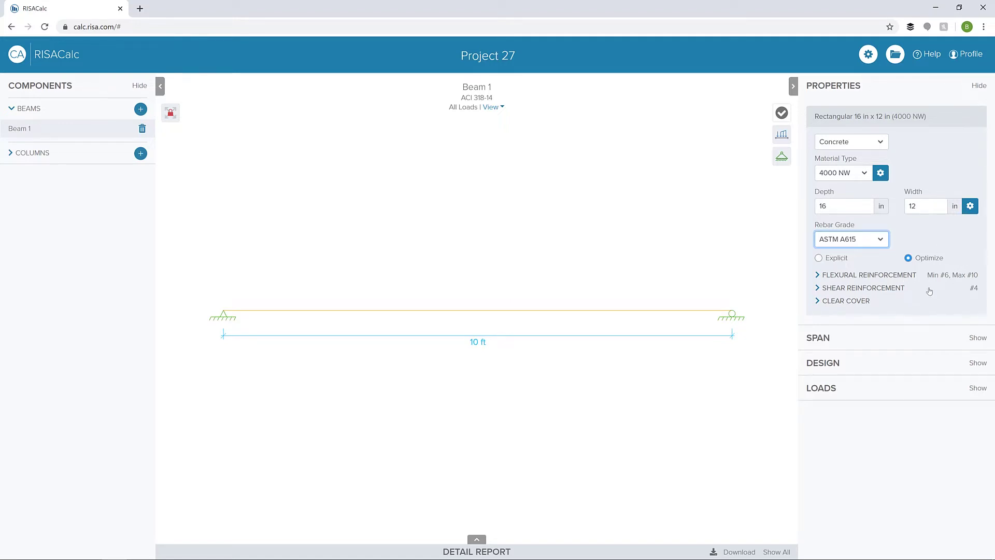
# - Confirm #6 to #10 flexural bar limits and set the top clear cover to 3 in
pyautogui.click(864, 275)
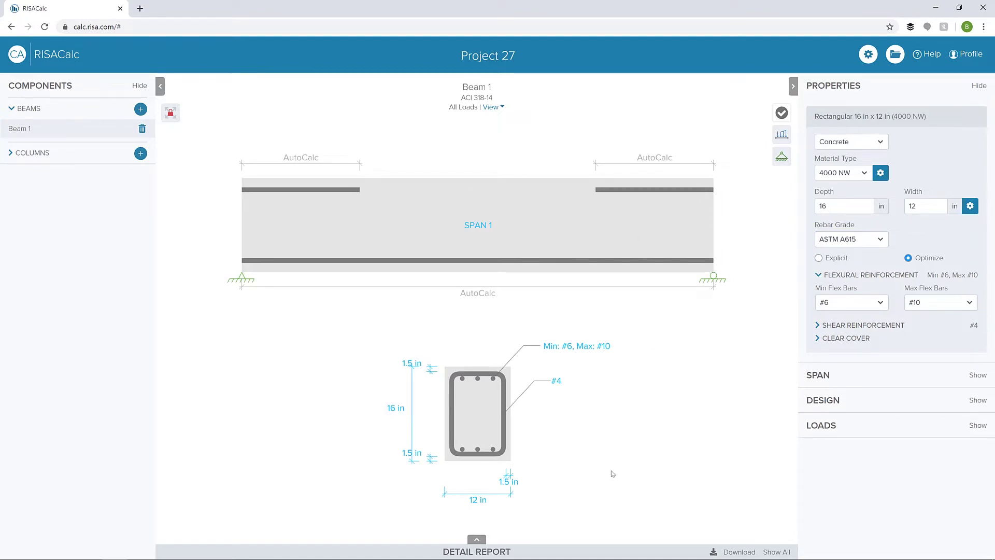
pyautogui.click(556, 383)
pyautogui.click(573, 346)
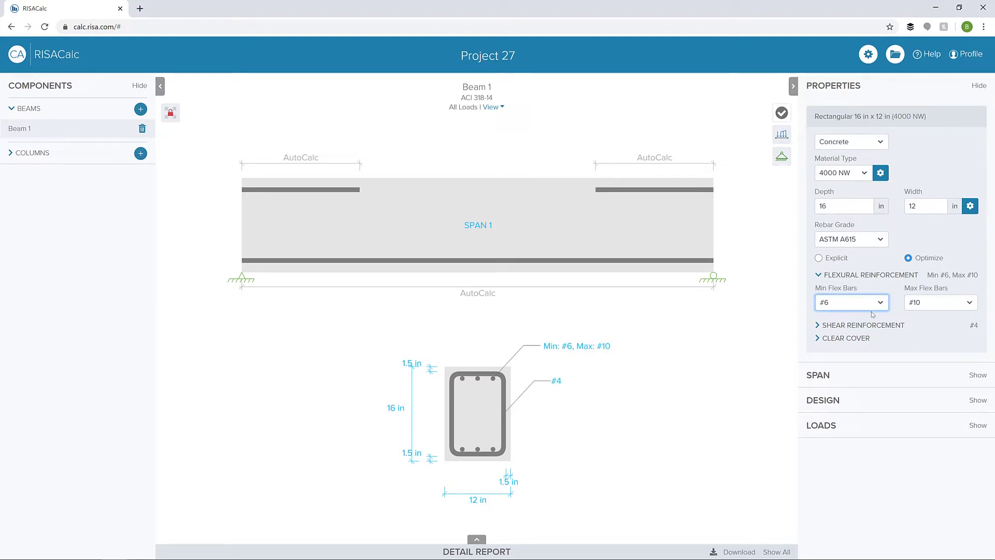
pyautogui.click(416, 365)
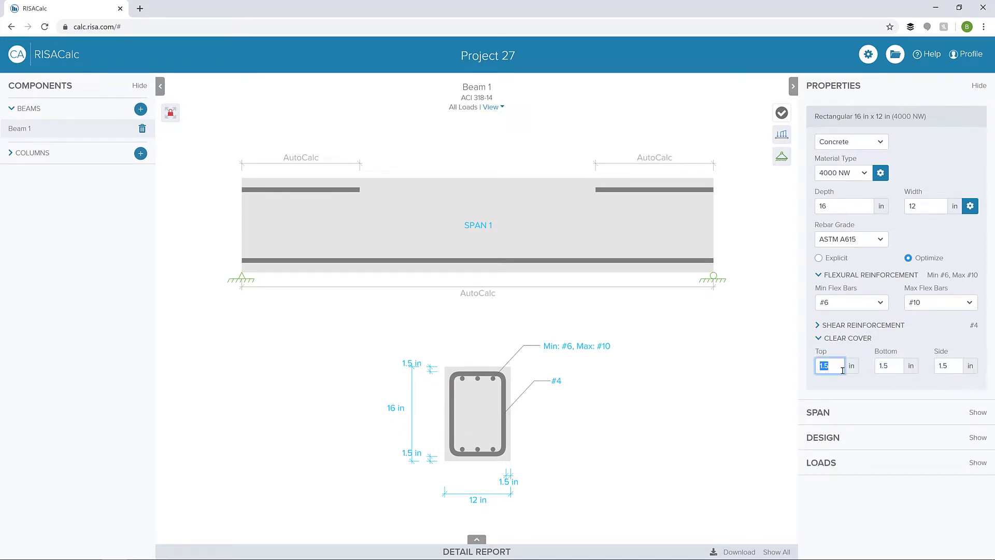
pyautogui.write('3')
pyautogui.click(869, 55)
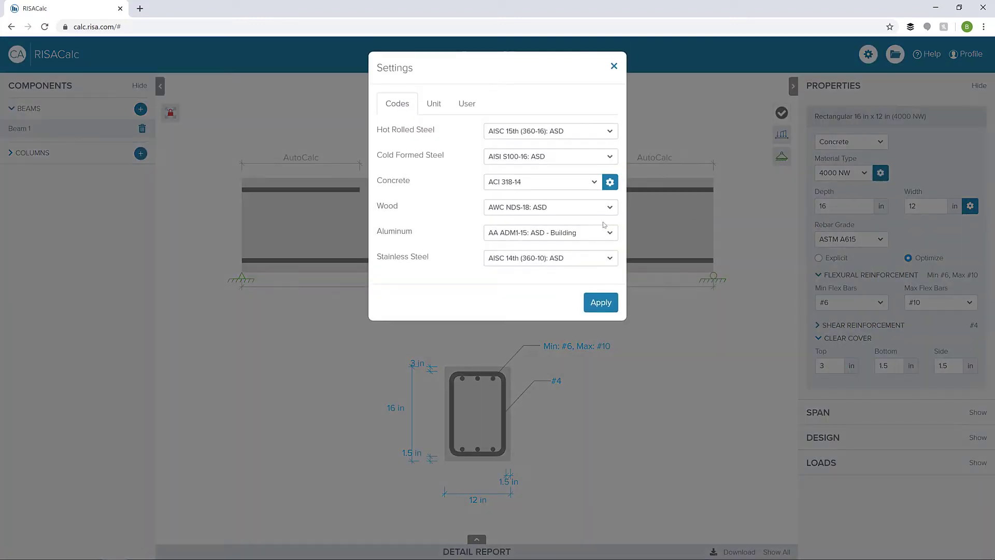
pyautogui.click(582, 185)
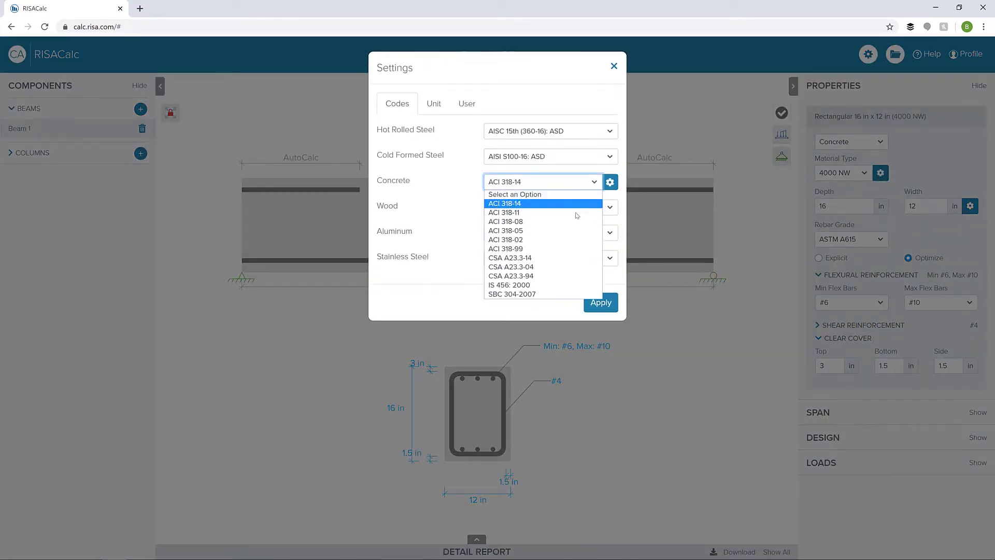
pyautogui.click(580, 181)
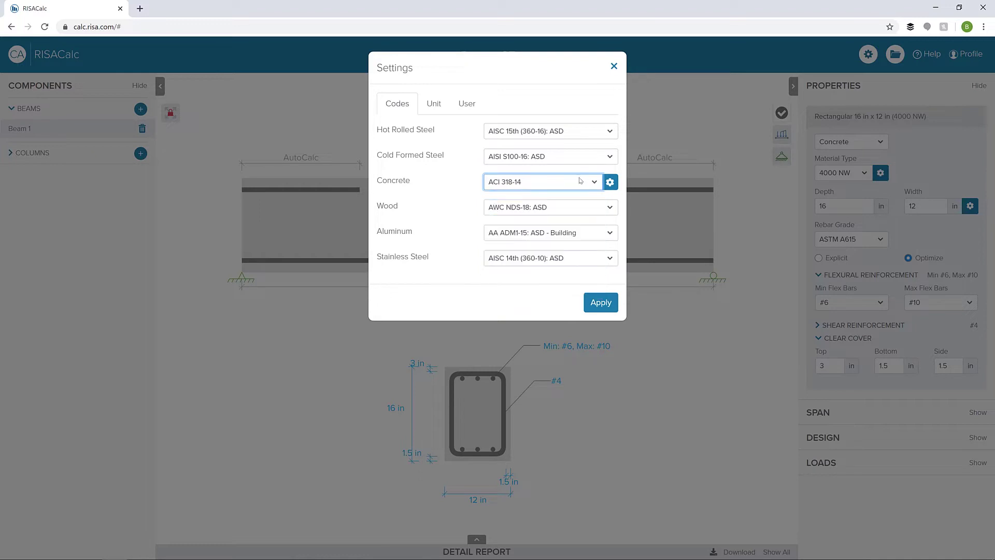
pyautogui.click(610, 182)
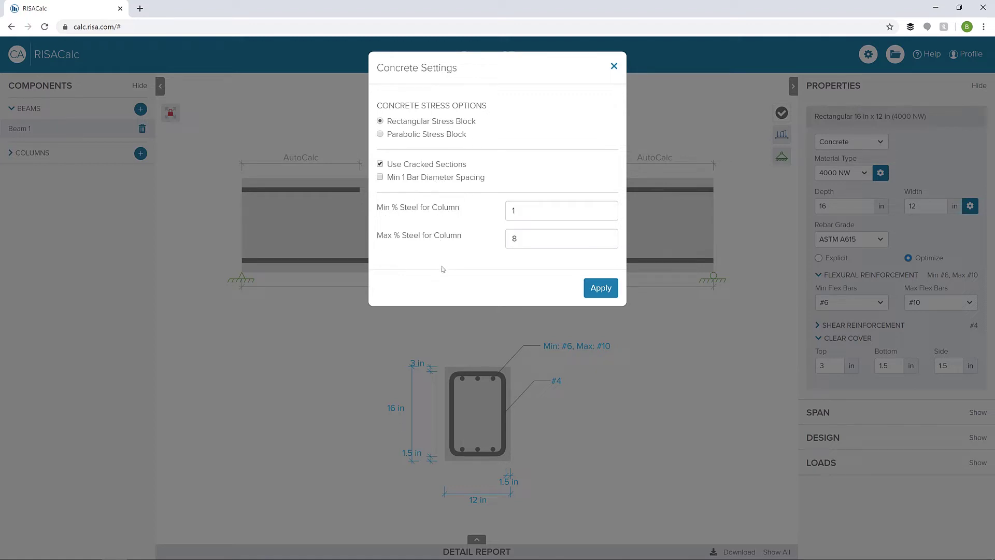
pyautogui.click(600, 288)
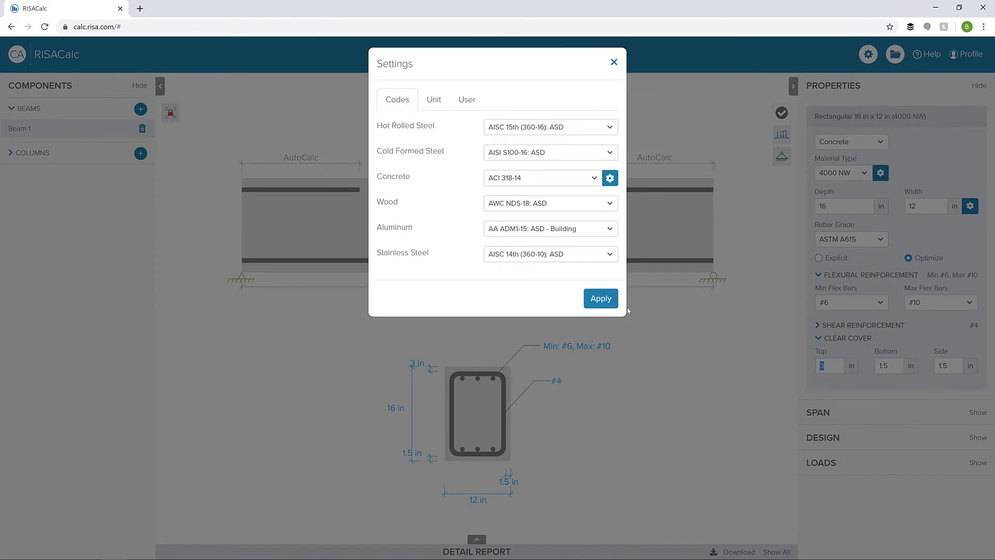
pyautogui.click(601, 298)
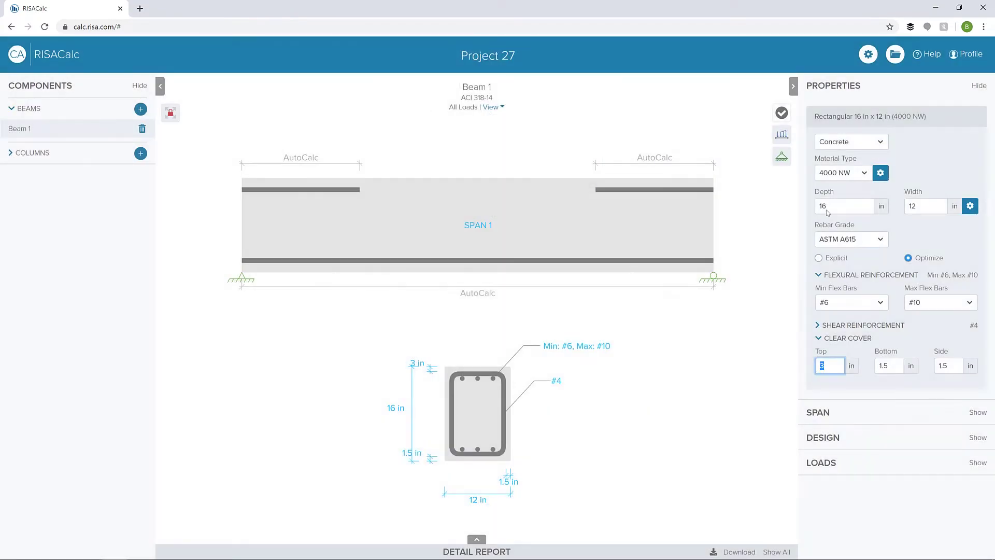
# - Set both the left and right supports to Fixed and change Span 1 from 10 to 12 ft
pyautogui.click(852, 413)
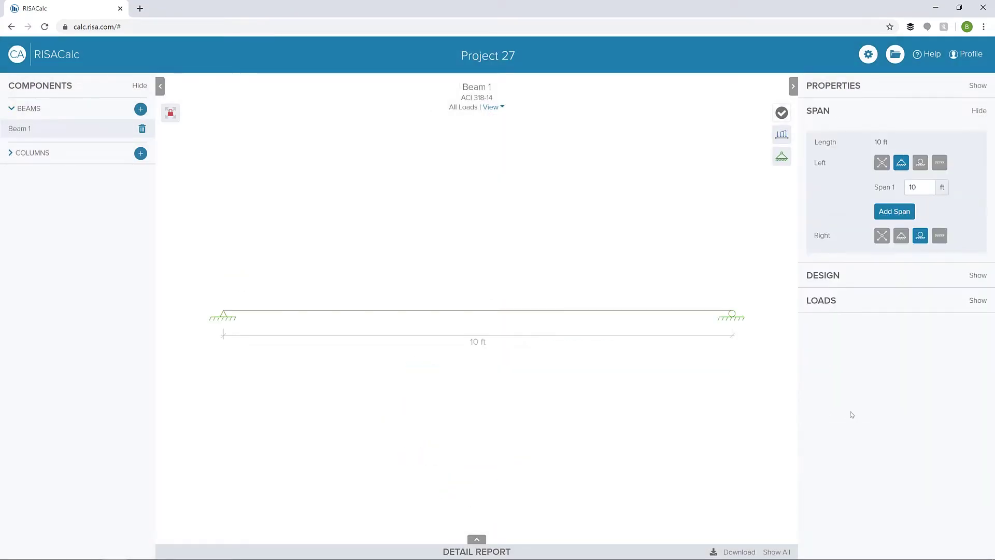
pyautogui.click(938, 163)
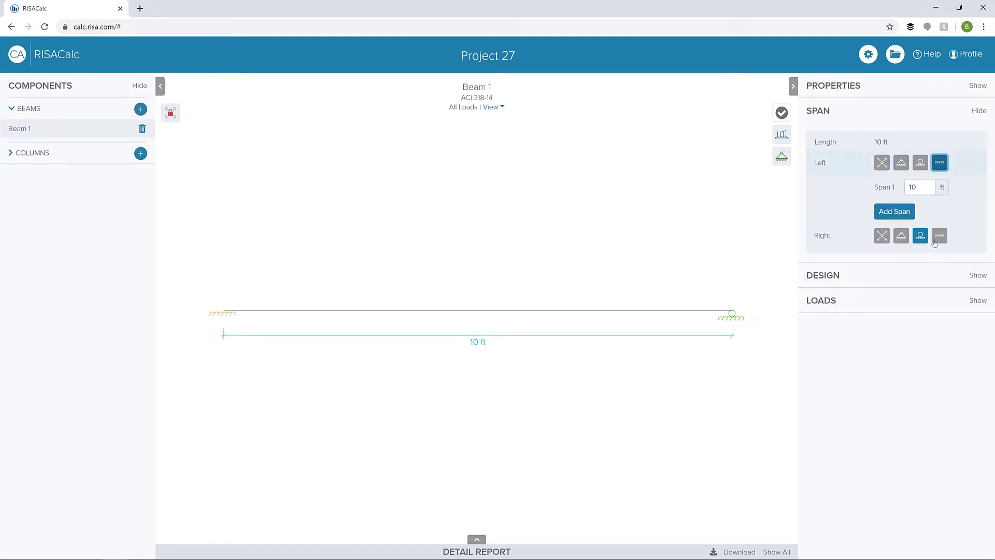
pyautogui.click(939, 236)
pyautogui.doubleClick(918, 187)
pyautogui.write('12')
pyautogui.press('Tab')
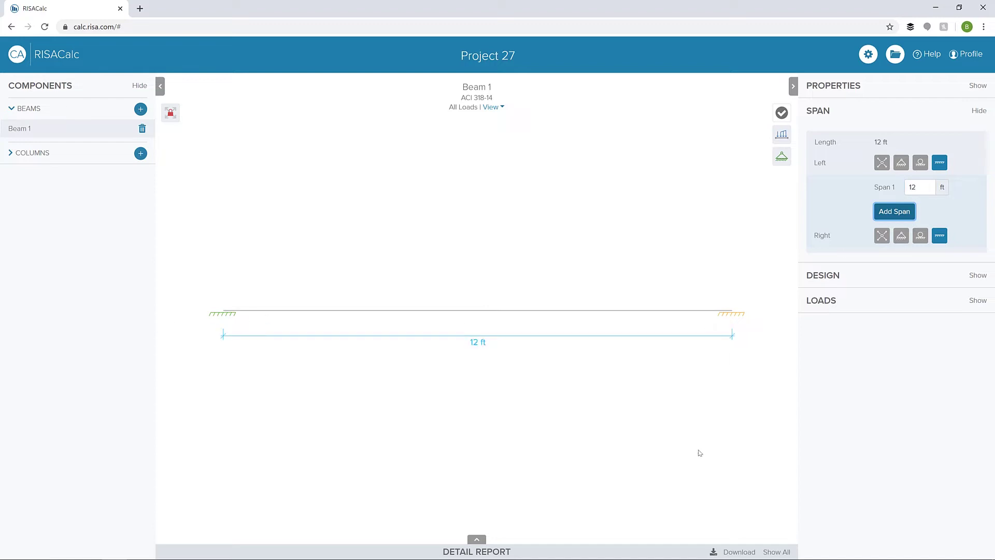
pyautogui.click(876, 275)
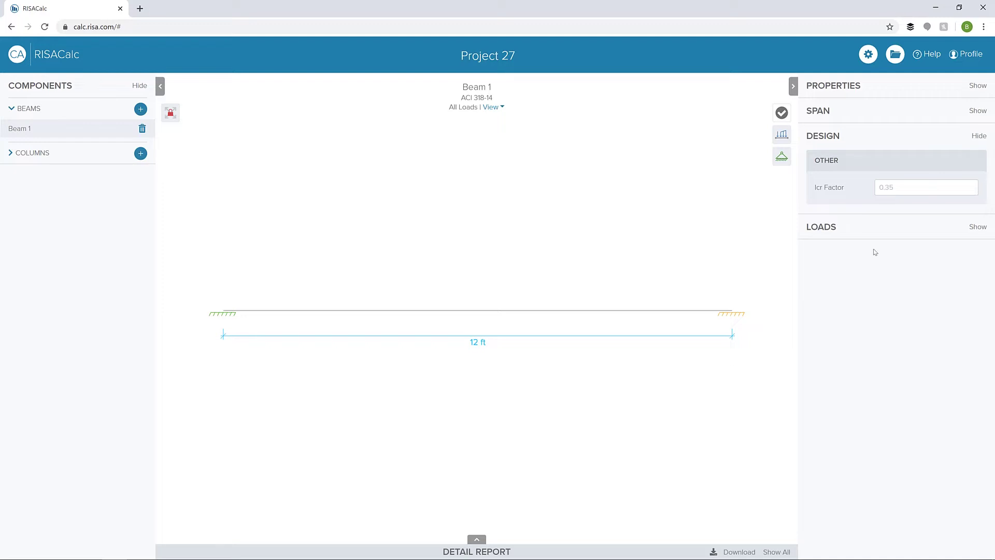
pyautogui.click(876, 229)
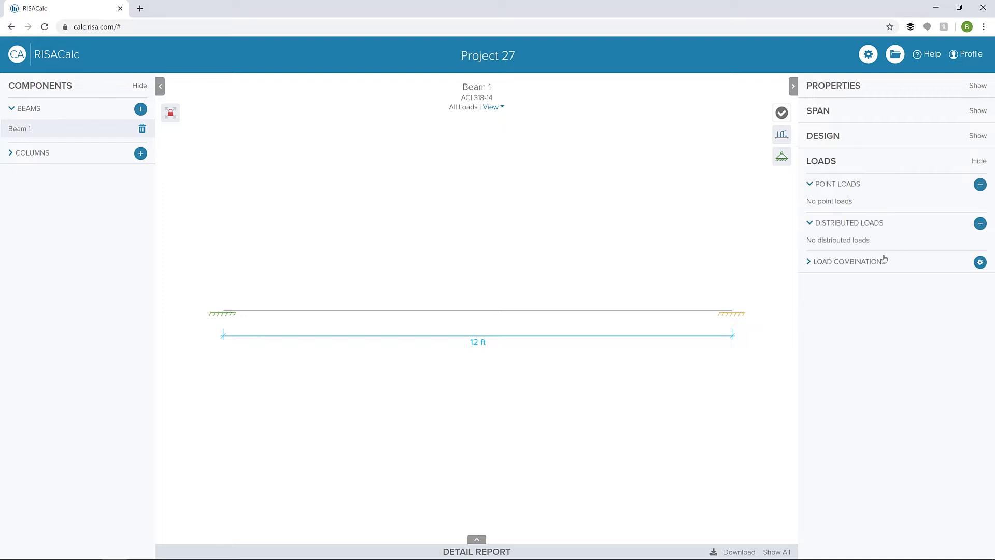
# - Add a 2.5 k point load located 4 ft along the beam
pyautogui.click(980, 185)
pyautogui.doubleClick(840, 246)
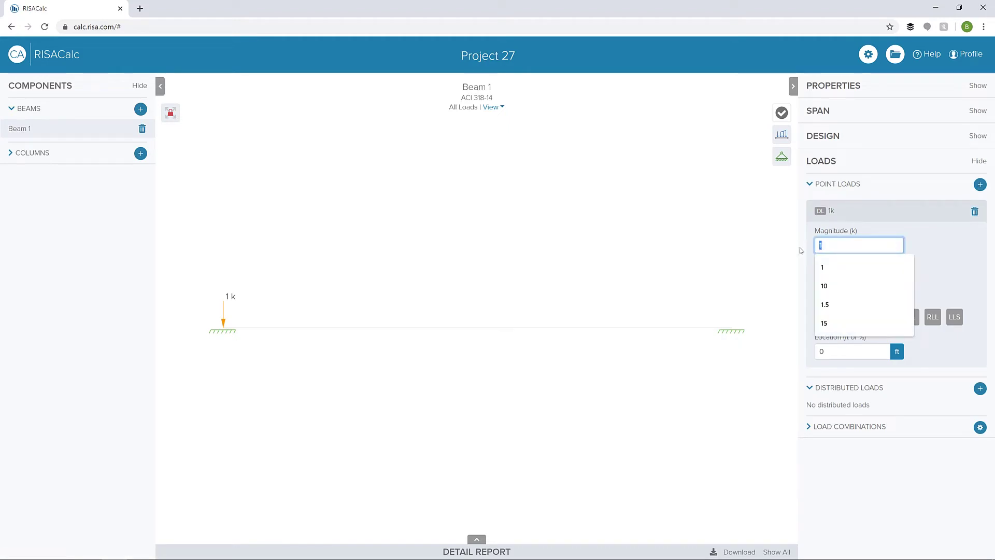
pyautogui.write('2.5')
pyautogui.click(801, 250)
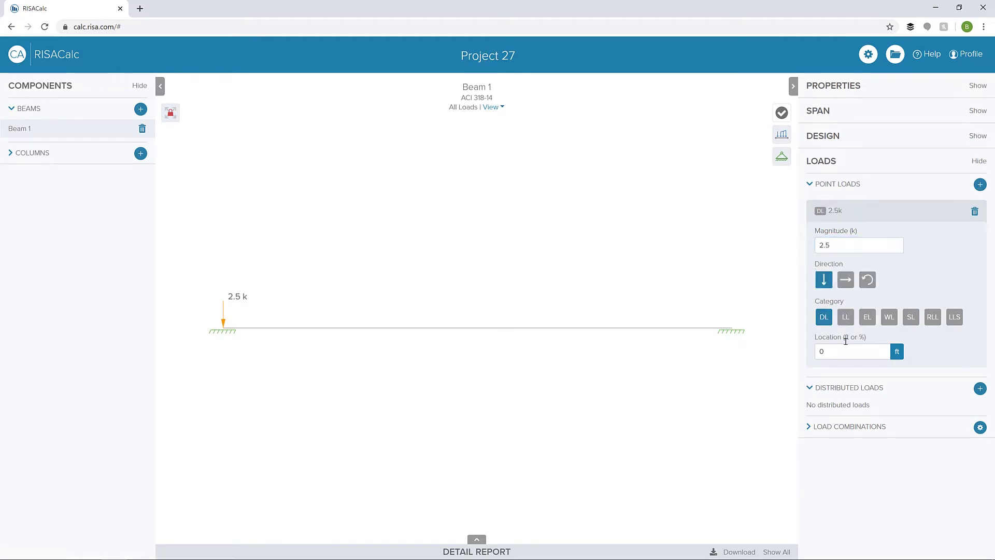
pyautogui.press('Tab')
pyautogui.write('4')
pyautogui.press('Return')
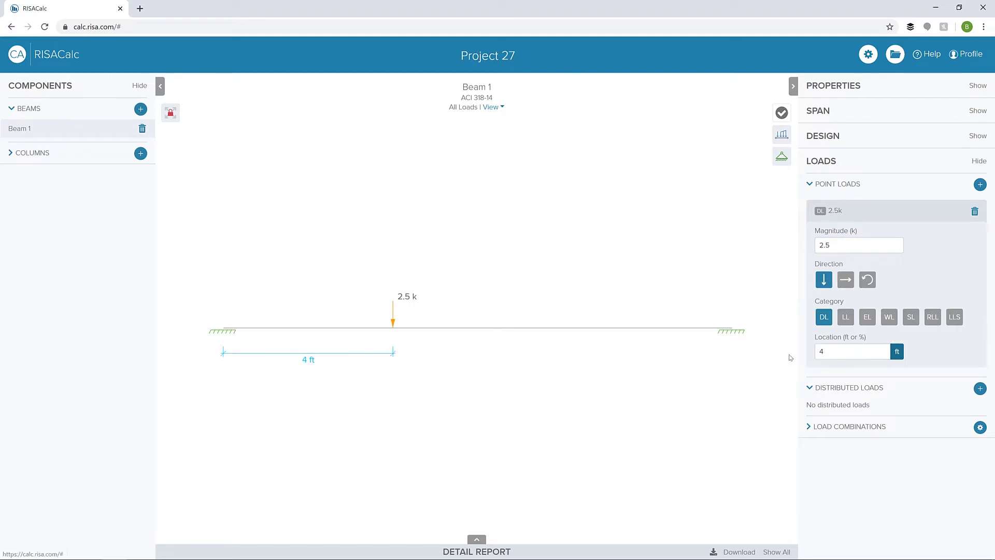
# - Add a second 2.5 k point load and move it from 8 ft to 9 ft
pyautogui.click(980, 185)
pyautogui.click(871, 246)
pyautogui.write('2.5')
pyautogui.press('Return')
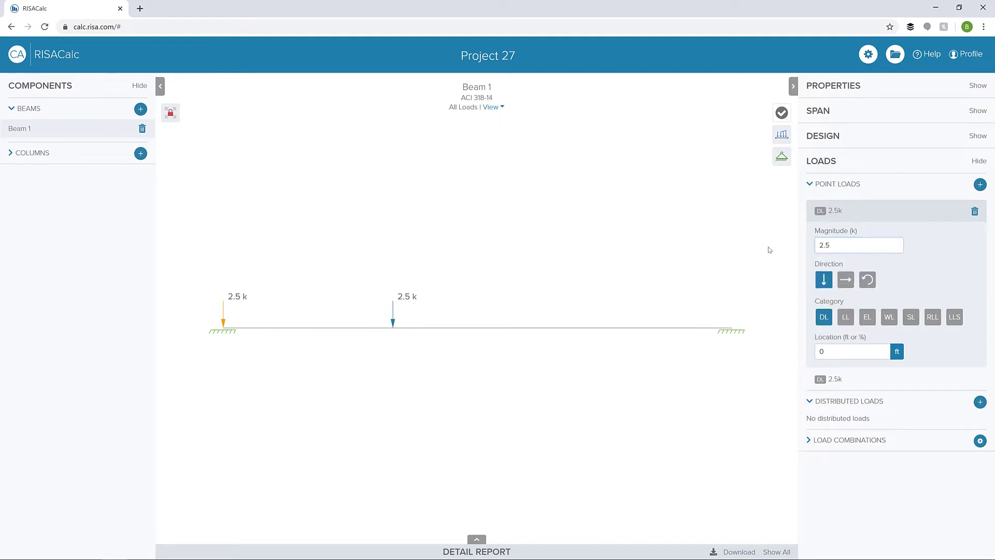
pyautogui.click(855, 348)
pyautogui.press('Return')
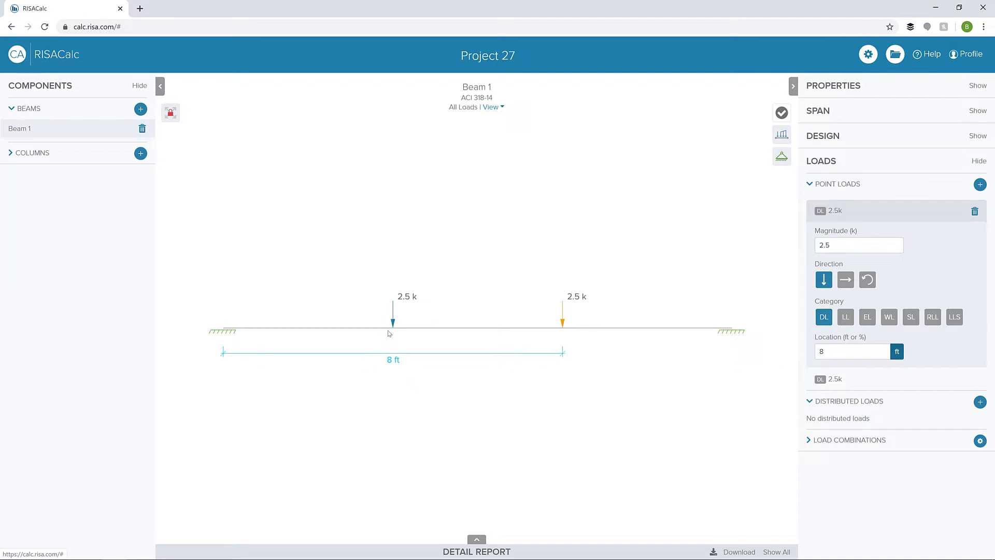
pyautogui.click(391, 362)
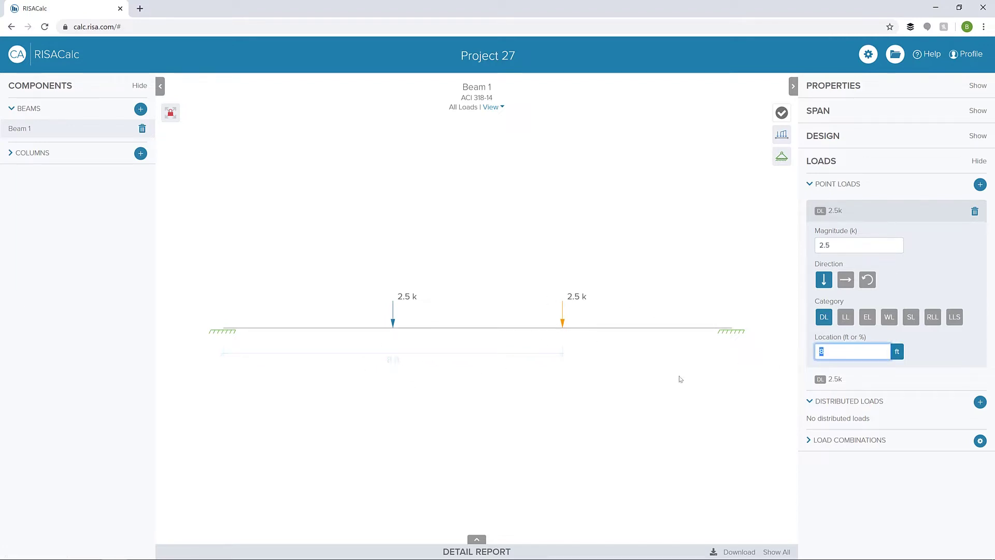
pyautogui.write('9')
pyautogui.press('Tab')
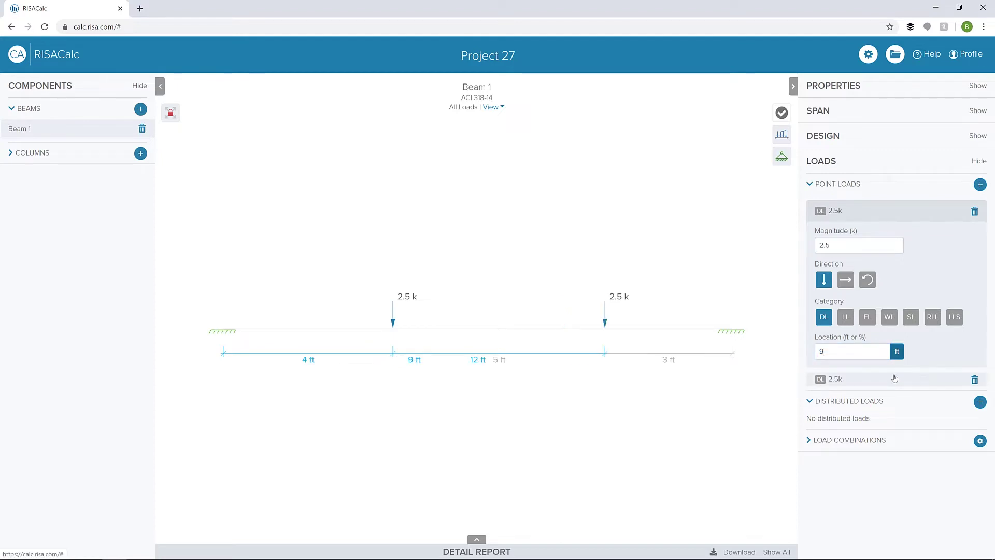
pyautogui.click(634, 405)
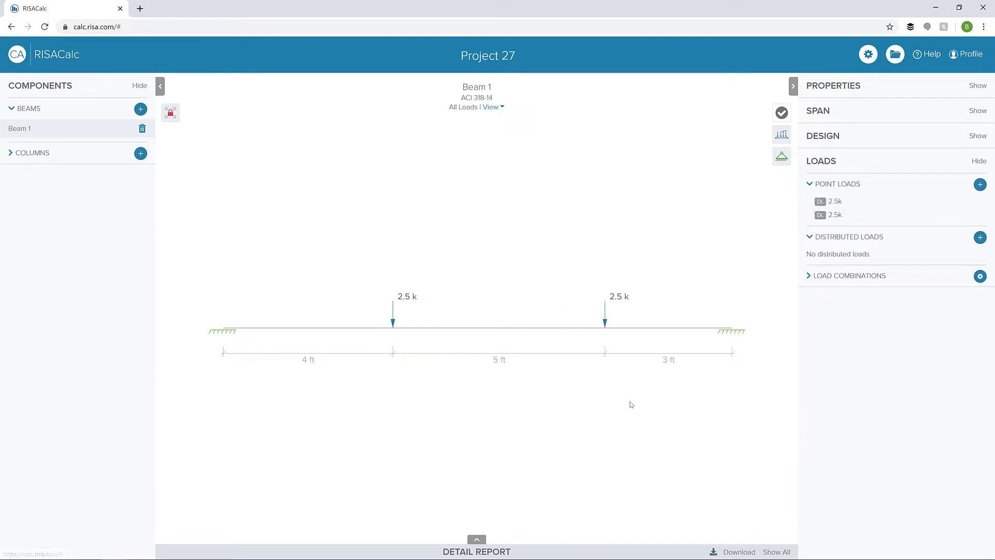
# - Add a distributed load that varies from 0.5 klf to 1.5 klf
pyautogui.click(980, 239)
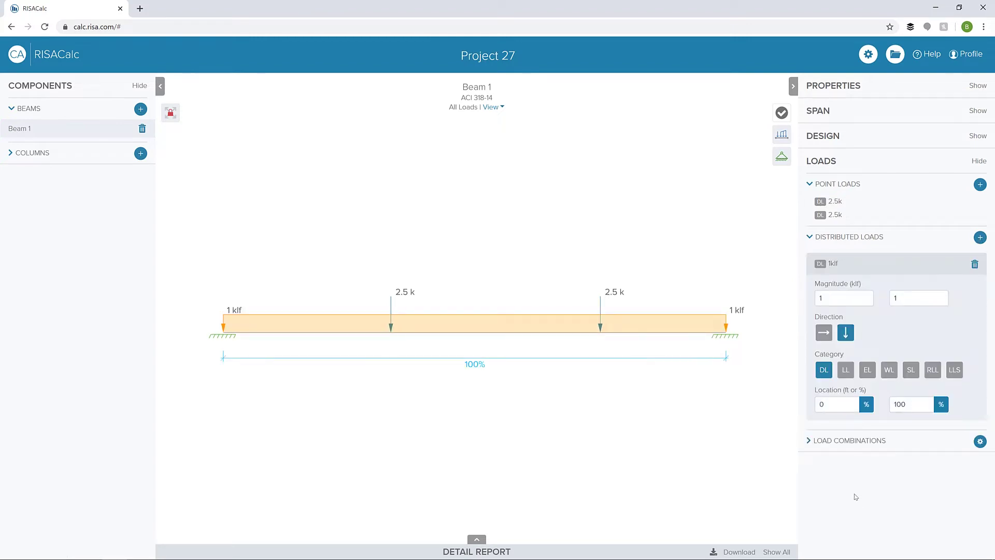
pyautogui.click(840, 294)
pyautogui.write('0.5')
pyautogui.press('Tab')
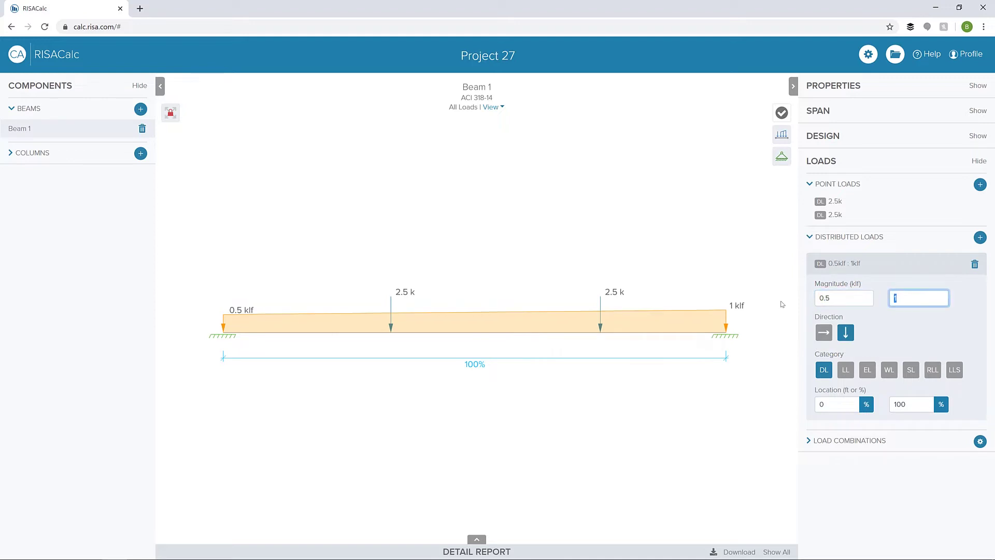
pyautogui.write('1.5')
pyautogui.press('Tab')
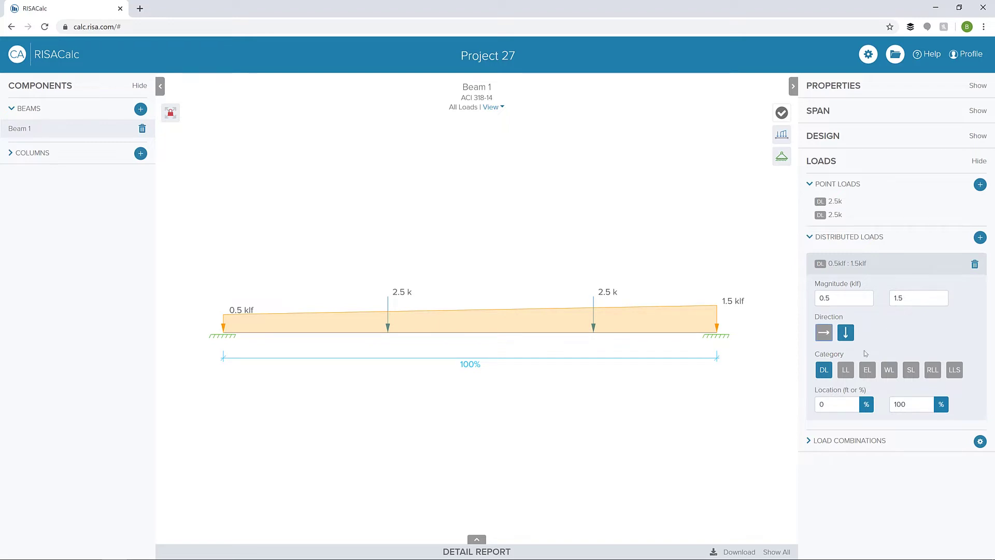
# - Make the distributed load a live load located in feet, then solve the beam
pyautogui.click(846, 370)
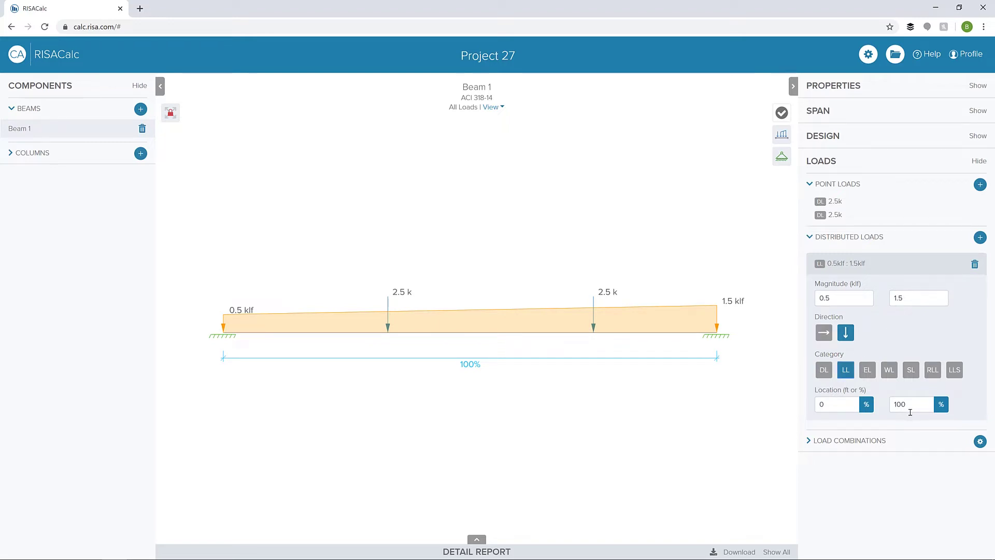
pyautogui.click(866, 404)
pyautogui.click(856, 442)
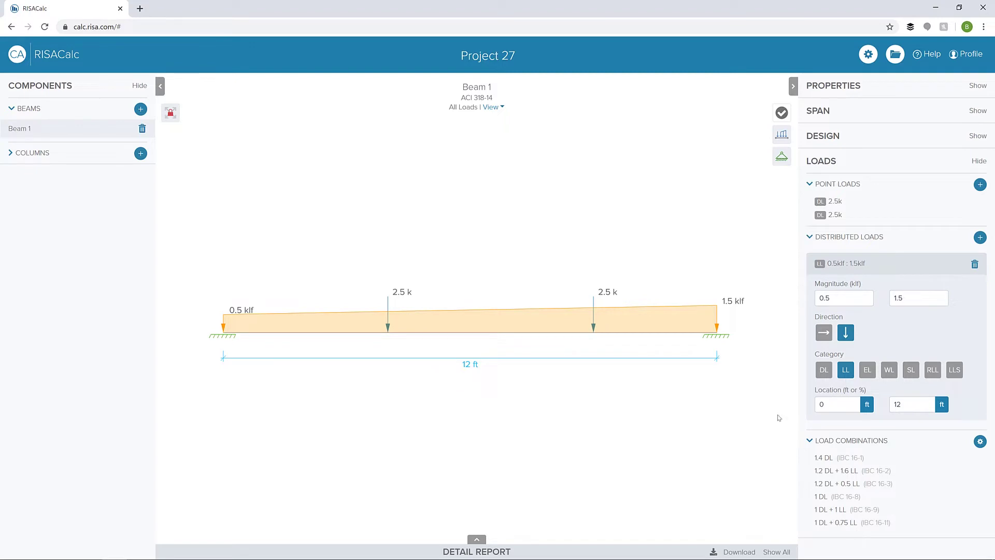
pyautogui.click(780, 115)
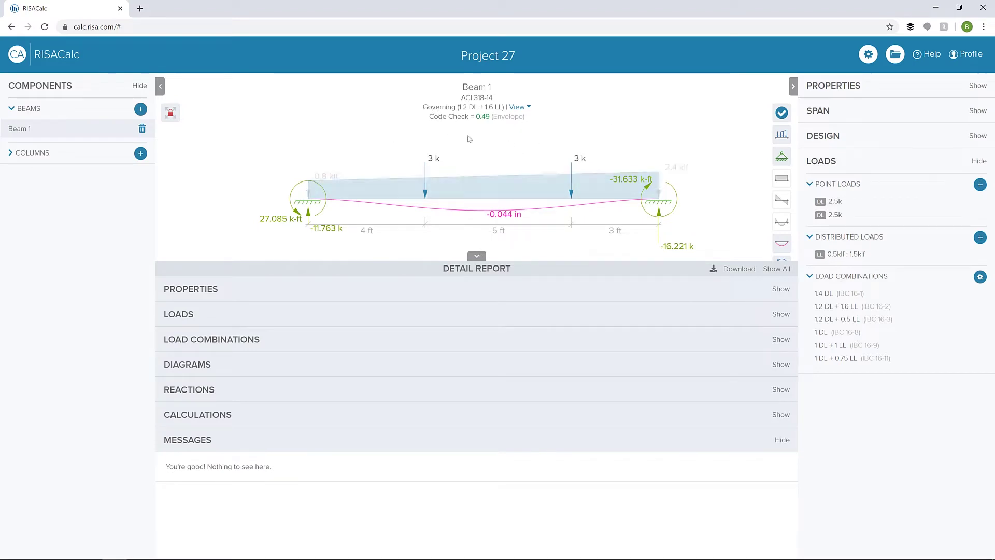
# - Hide the report, loads and deflection, then display the 11.763 k to -16.221 k shear diagram
pyautogui.click(476, 256)
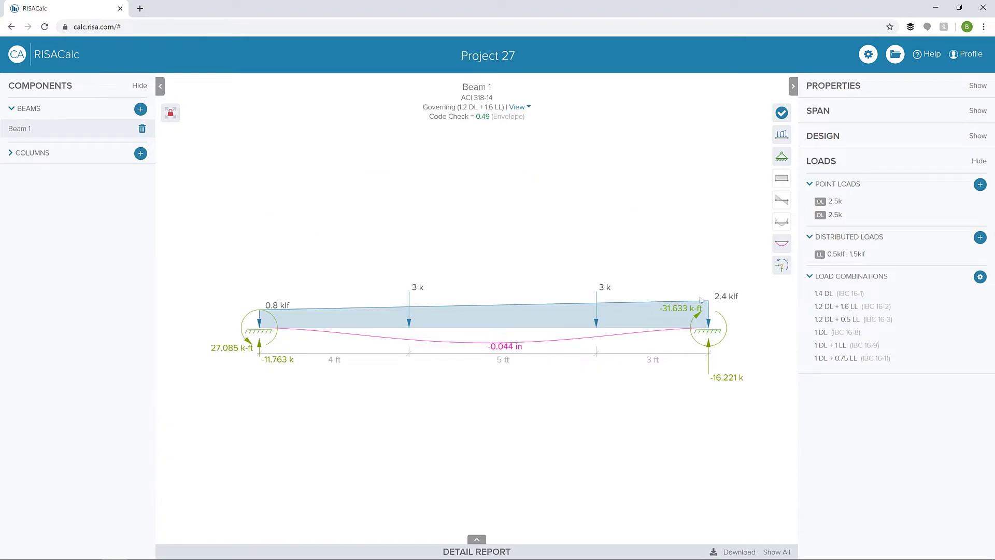
pyautogui.click(780, 135)
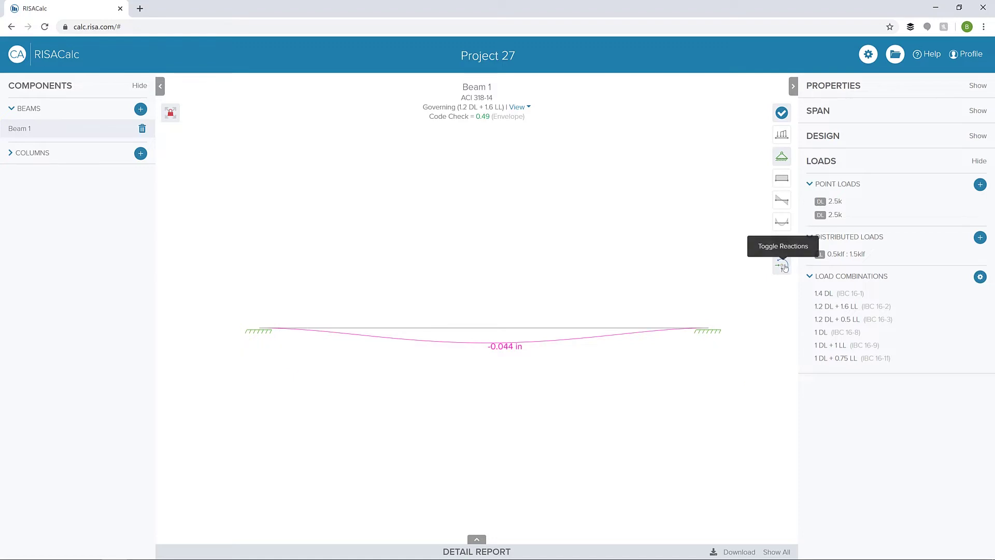
pyautogui.click(784, 241)
pyautogui.click(784, 228)
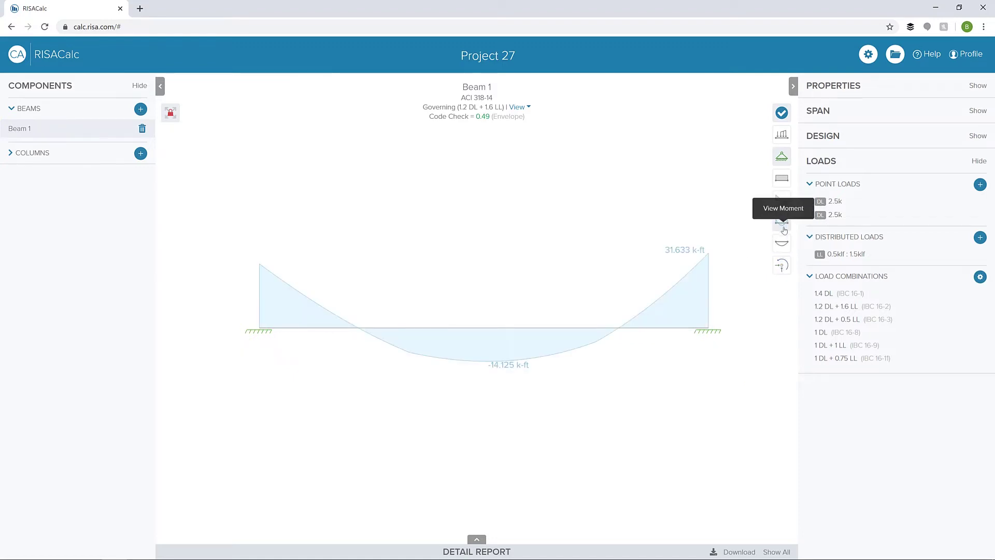
pyautogui.click(781, 202)
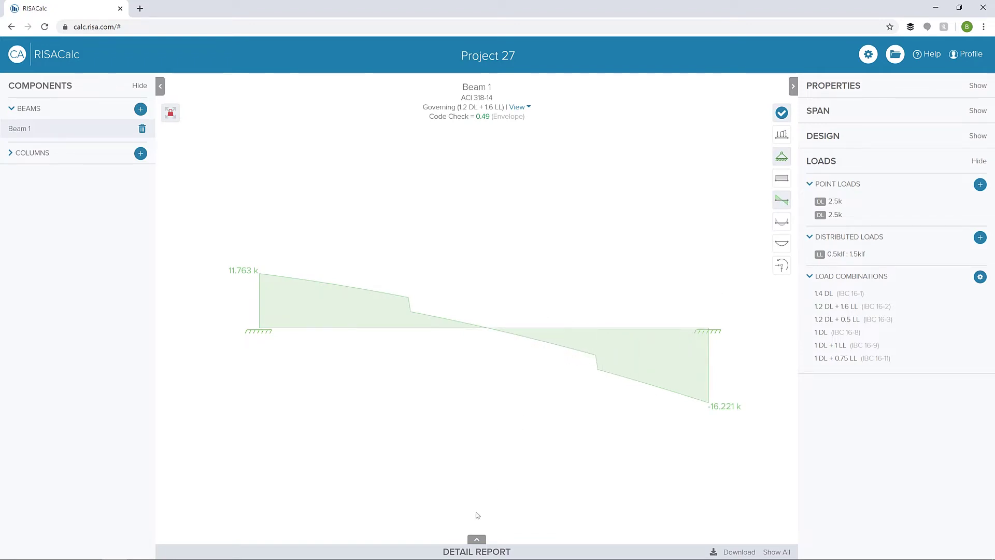
# - Open the detail report and expand its properties, loads, diagrams and calculations sections
pyautogui.click(476, 539)
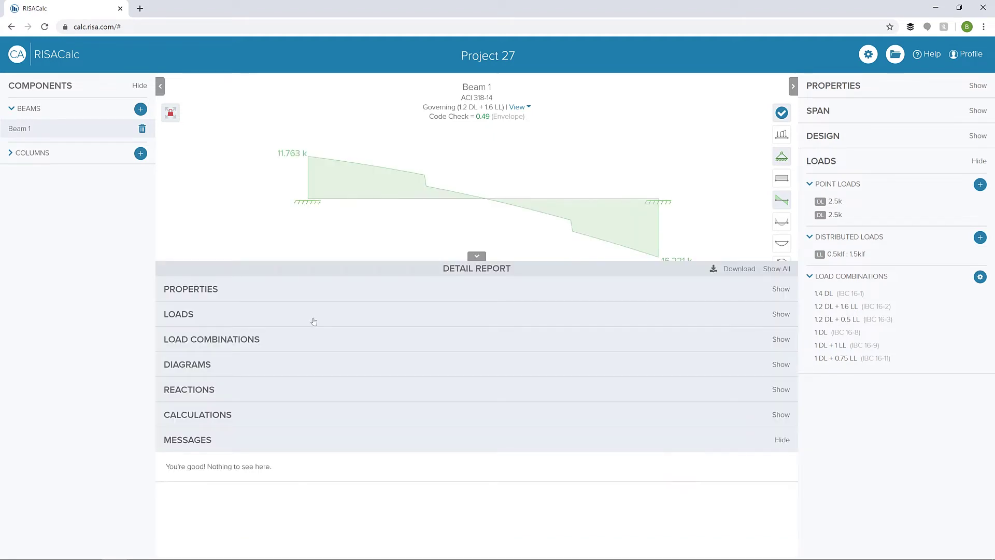
pyautogui.click(309, 295)
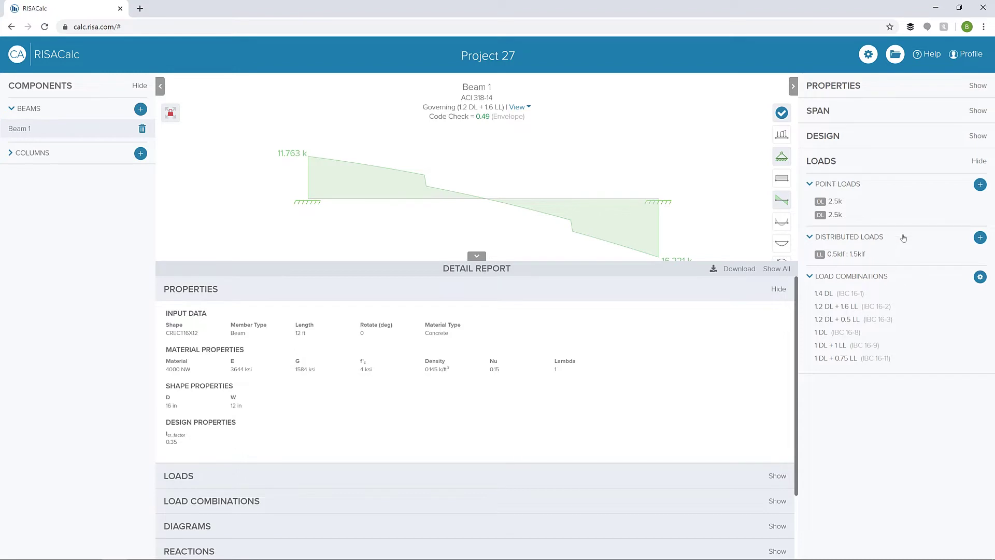
pyautogui.scroll(-2, 291, 412)
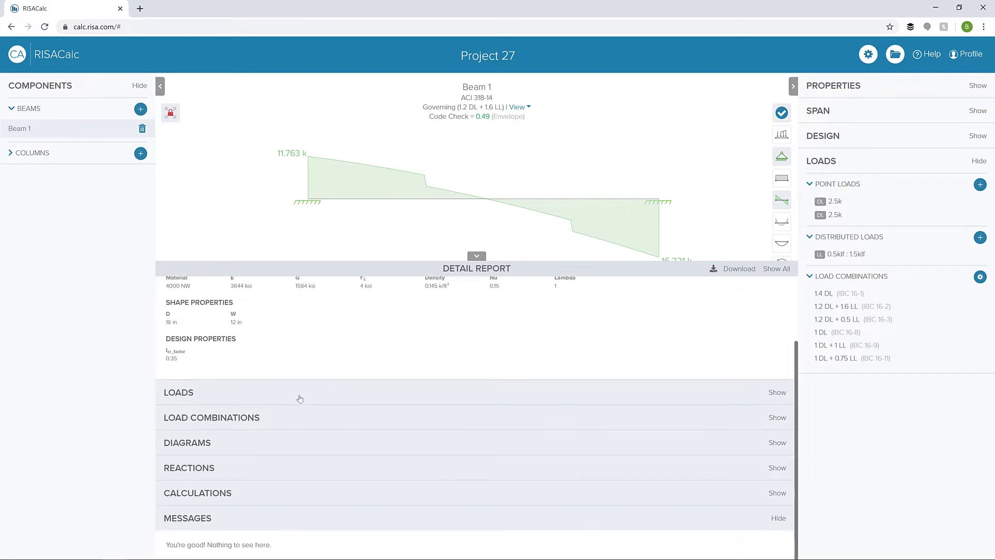
pyautogui.click(298, 400)
pyautogui.scroll(-1, 332, 430)
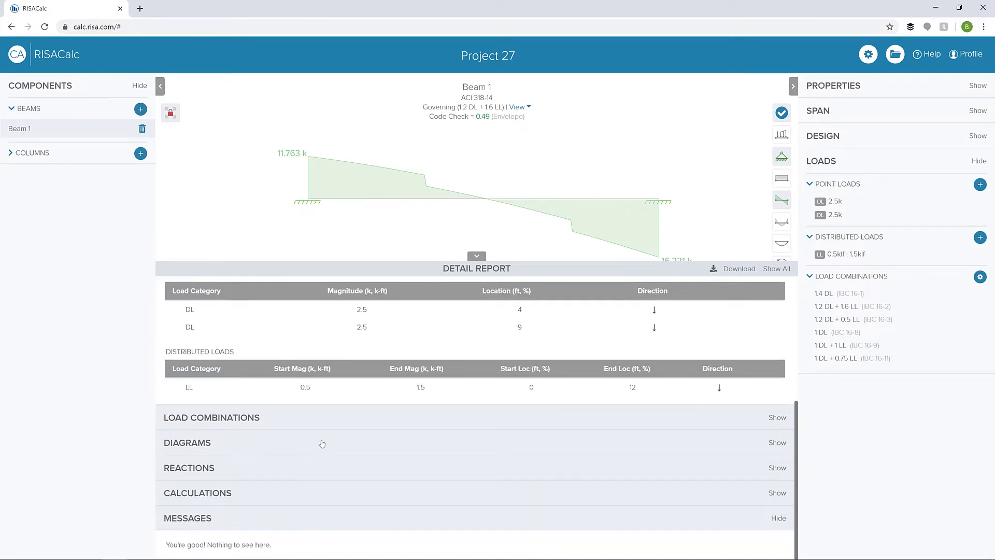
pyautogui.click(322, 442)
pyautogui.scroll(-2, 393, 398)
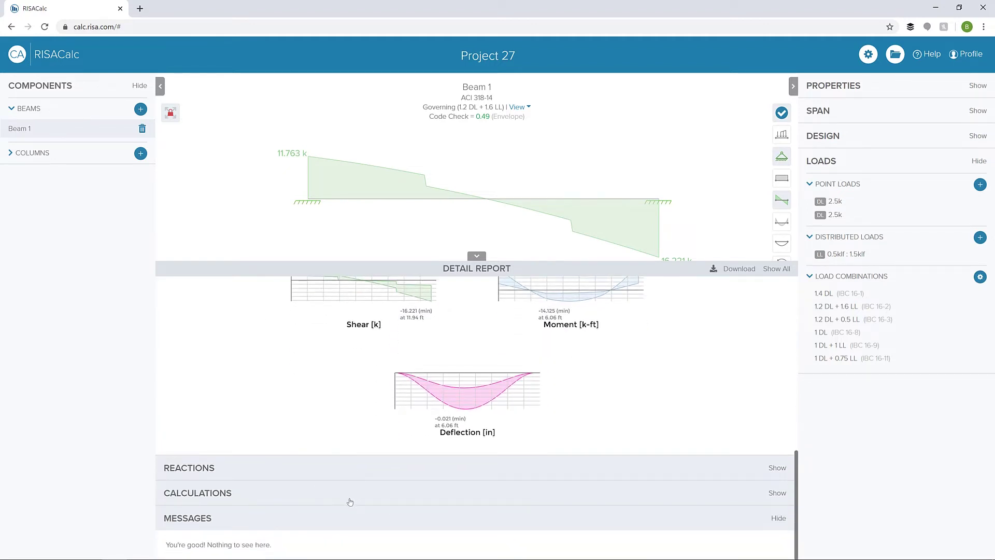
pyautogui.click(350, 492)
pyautogui.scroll(-1, 347, 448)
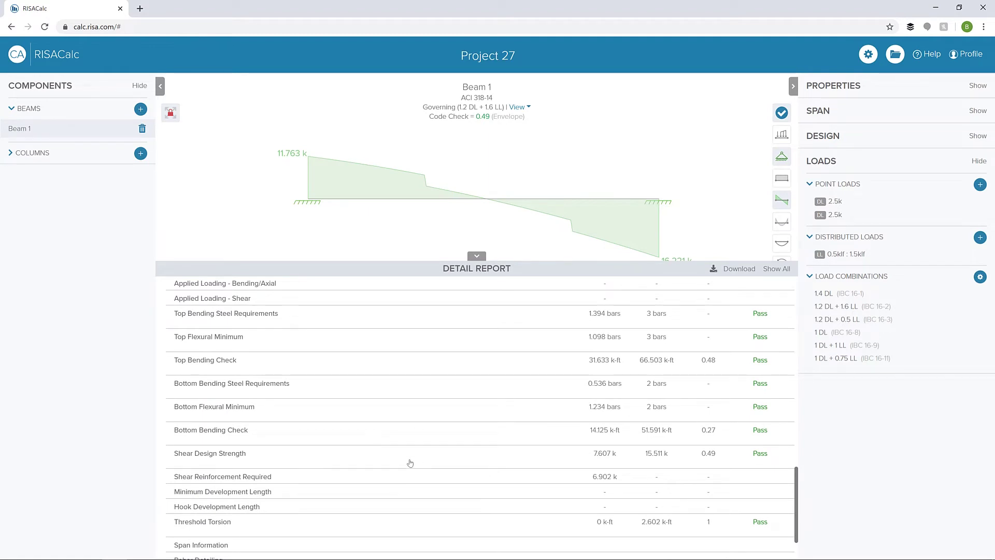
# - Review the top bending, threshold torsion and rebar detailing results, then hide the report
pyautogui.click(233, 366)
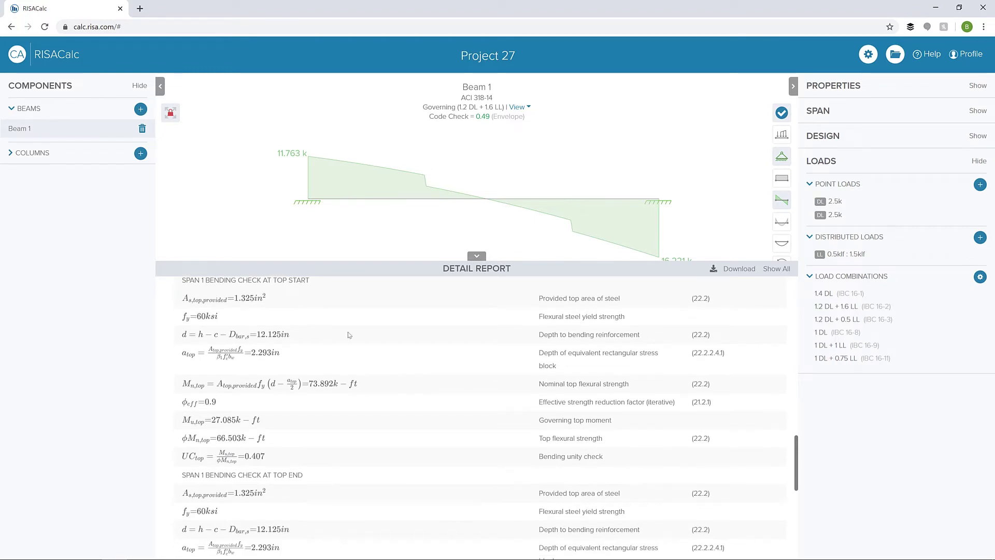
pyautogui.scroll(-2, 372, 354)
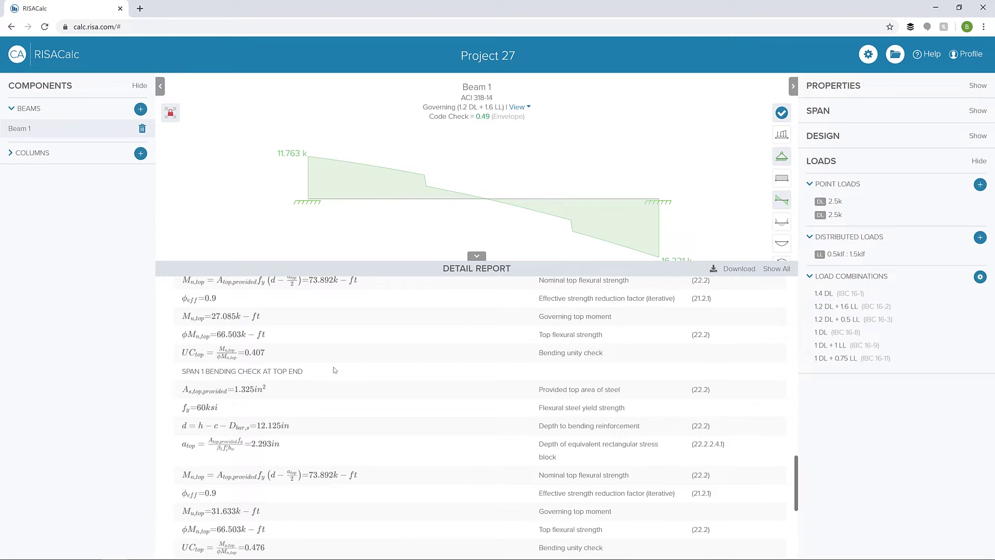
pyautogui.scroll(-5, 334, 370)
pyautogui.scroll(3, 322, 376)
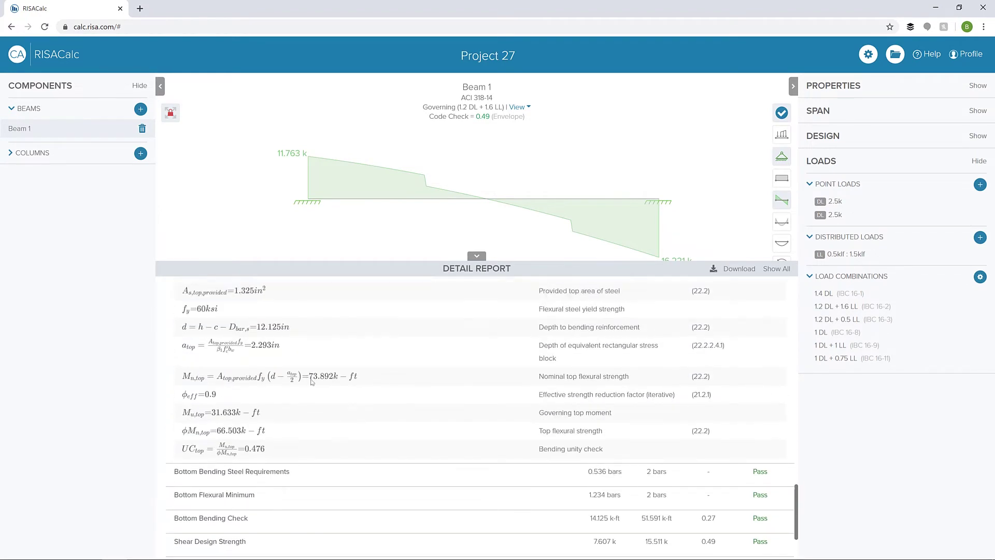
pyautogui.scroll(-1, 311, 382)
pyautogui.scroll(-2, 286, 422)
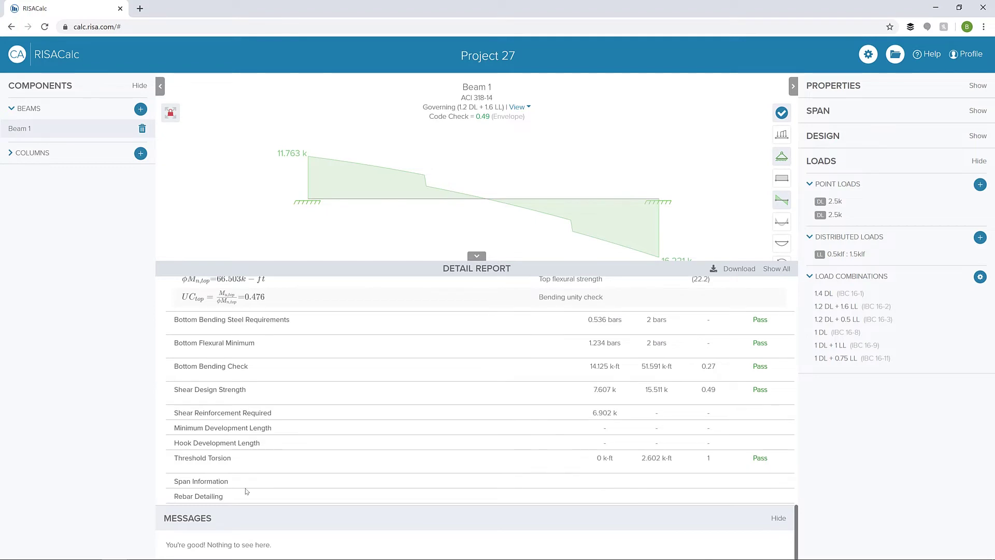
pyautogui.click(257, 459)
pyautogui.scroll(-3, 278, 454)
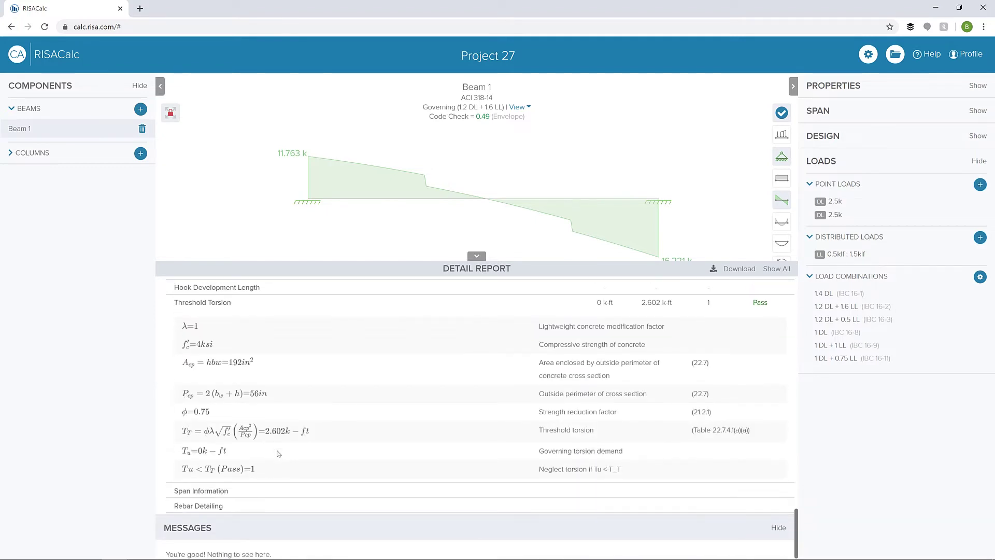
pyautogui.click(247, 506)
pyautogui.scroll(-5, 337, 421)
pyautogui.scroll(-1, 335, 422)
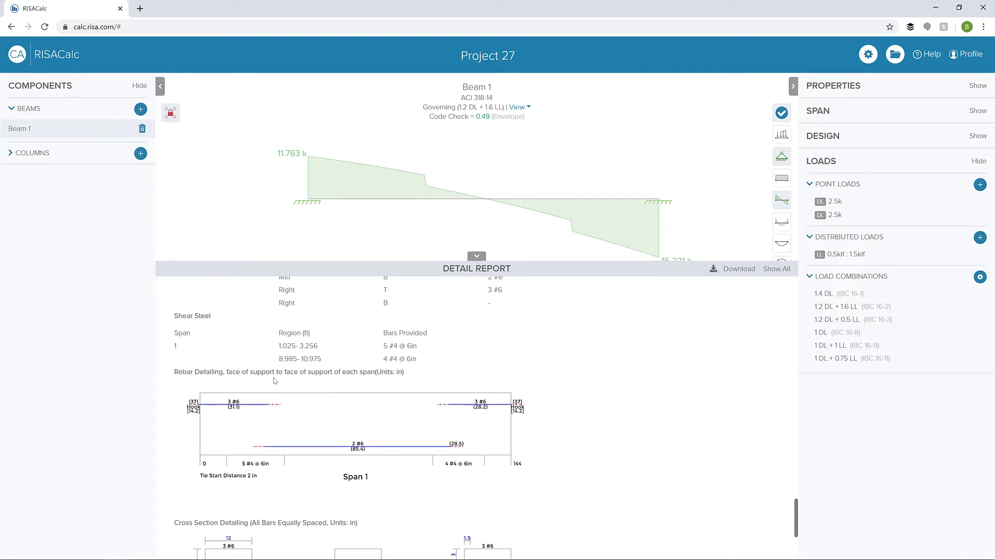
pyautogui.scroll(-3, 382, 355)
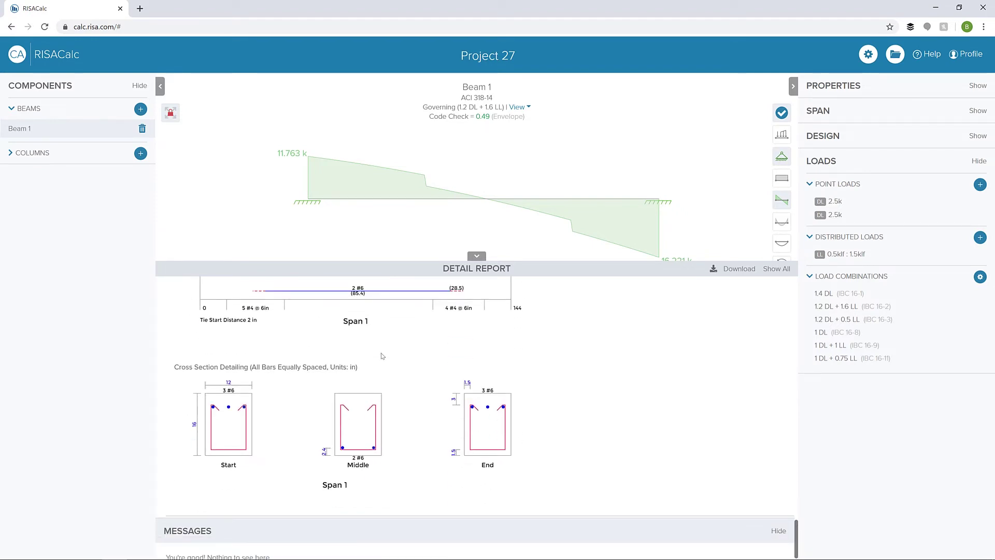
pyautogui.click(476, 255)
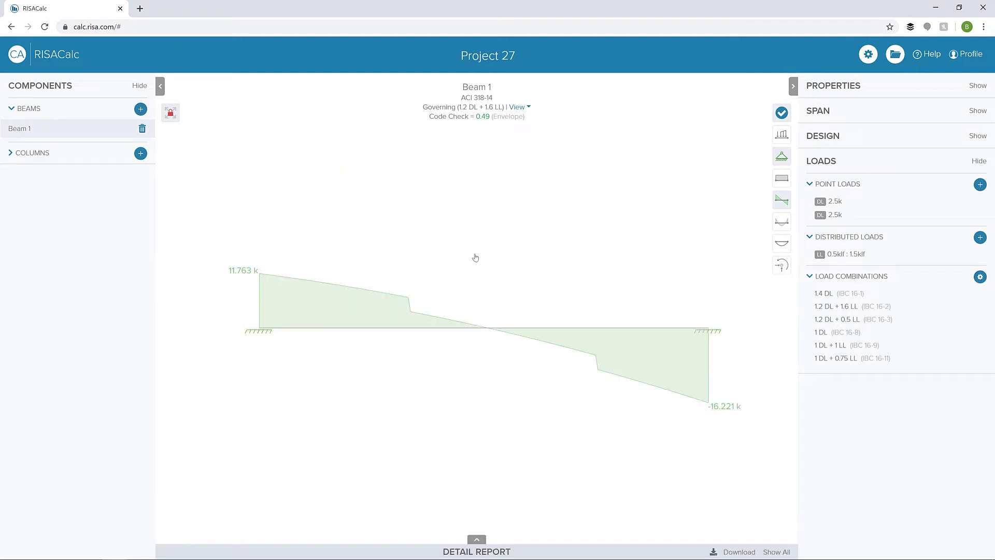
# - Add a new column and make it a round concrete section
pyautogui.click(140, 154)
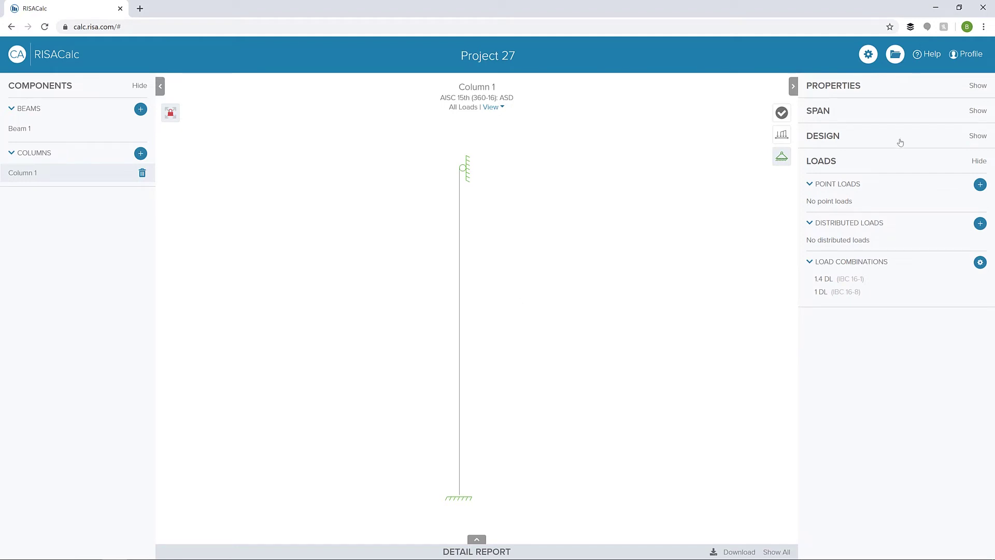
pyautogui.click(875, 93)
pyautogui.click(876, 151)
pyautogui.click(855, 188)
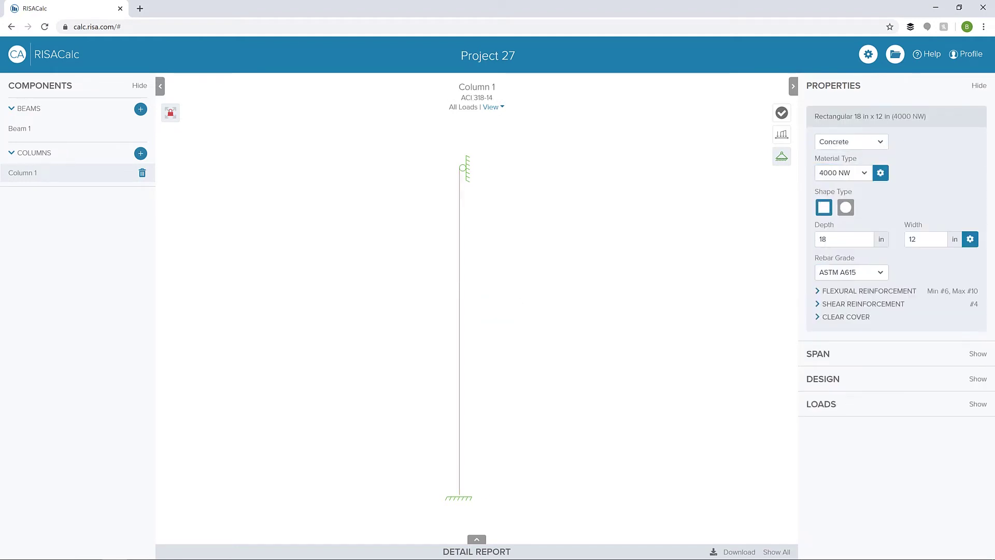
pyautogui.click(845, 209)
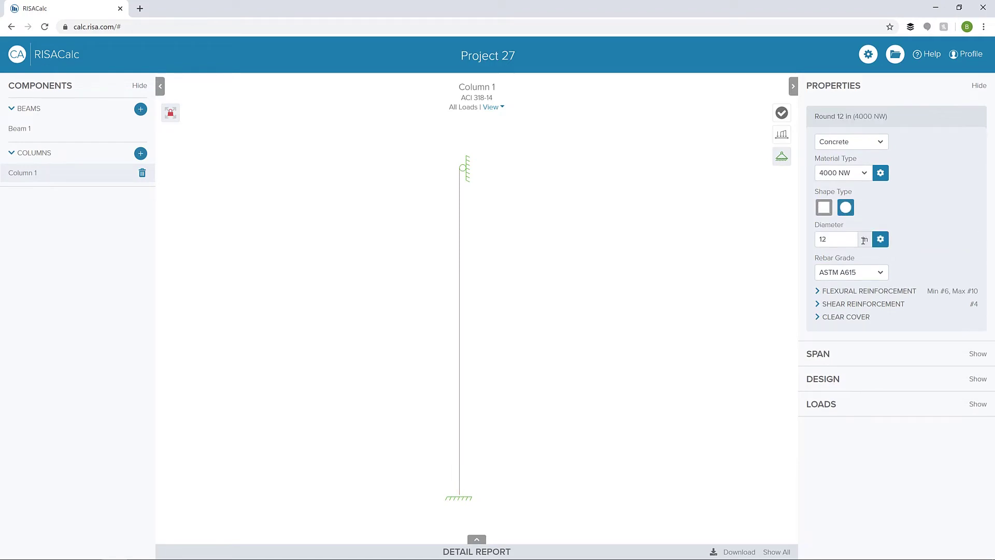
# - Set the column's minimum flexural bar size to #5
pyautogui.click(837, 316)
pyautogui.click(842, 304)
pyautogui.click(841, 291)
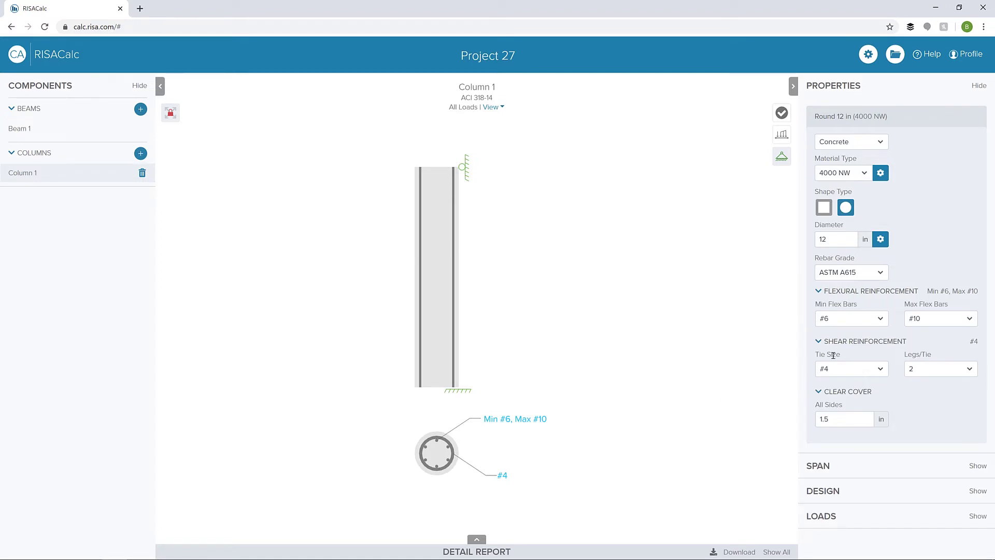
pyautogui.click(879, 320)
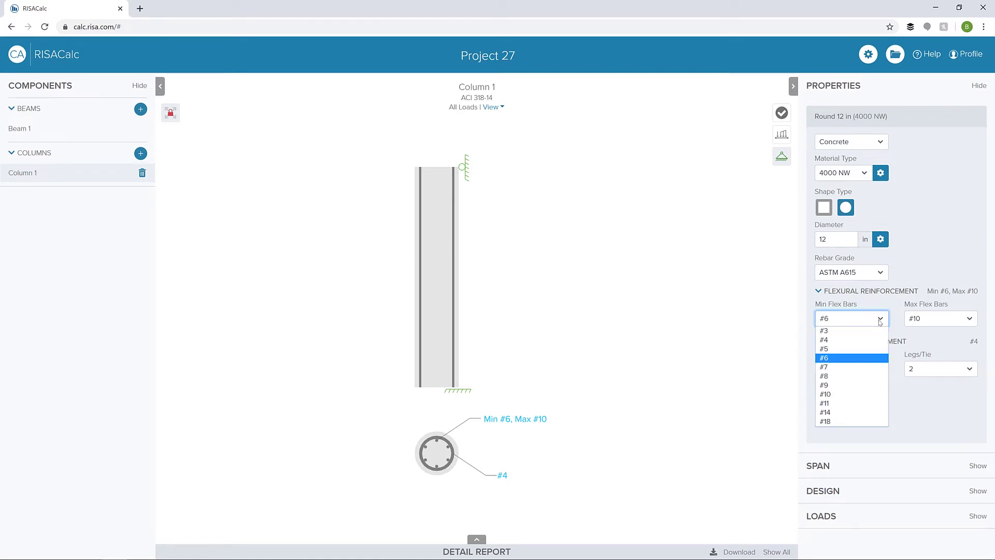
pyautogui.click(869, 351)
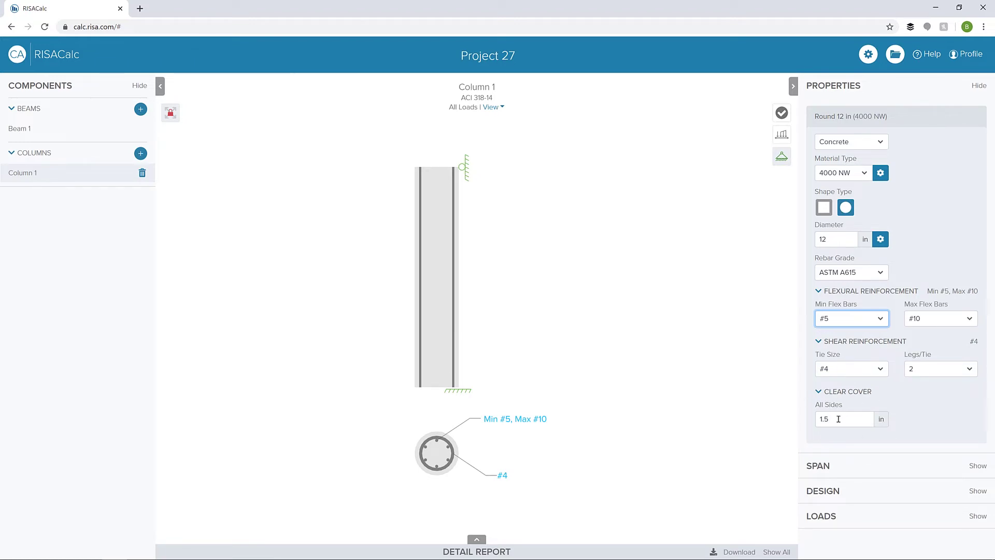
pyautogui.click(849, 463)
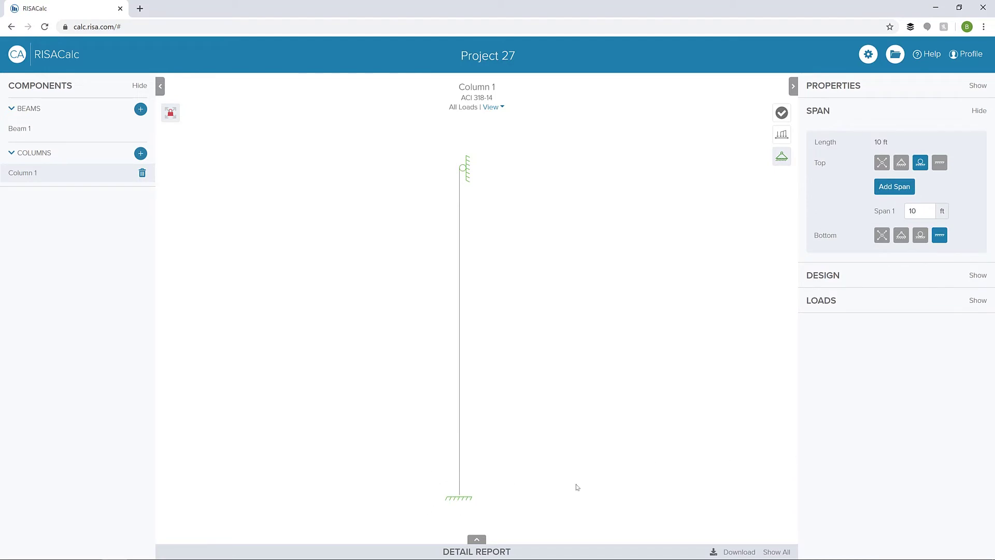
# - Set Column 1's span to 12 ft and mark it fully braced out of plane
pyautogui.doubleClick(911, 211)
pyautogui.write('12')
pyautogui.press('Tab')
pyautogui.click(460, 280)
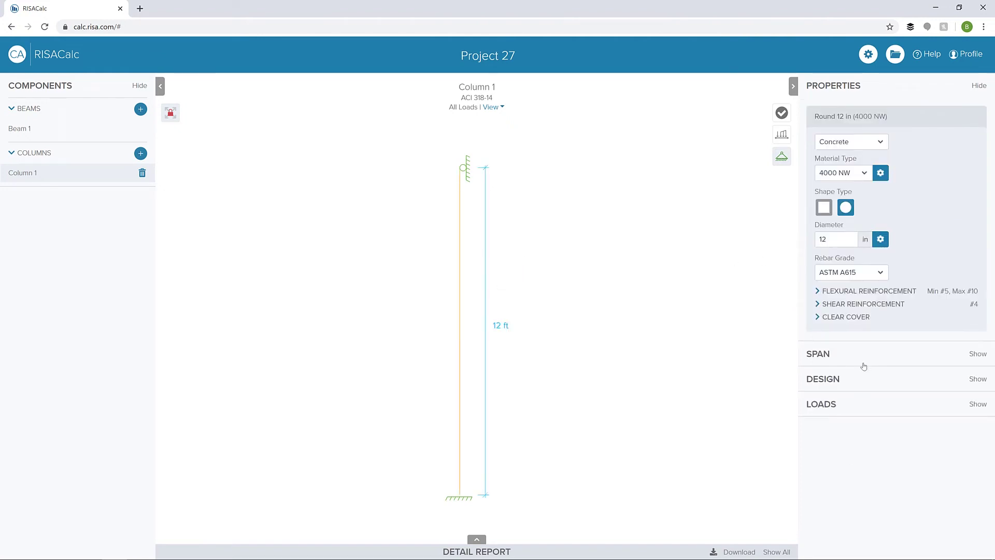
pyautogui.click(864, 381)
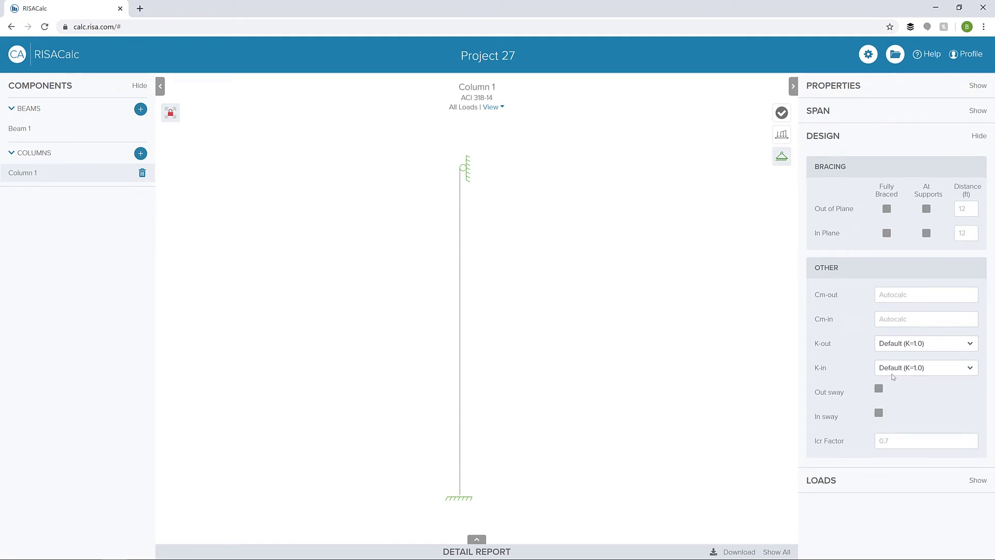
pyautogui.click(887, 209)
pyautogui.click(851, 480)
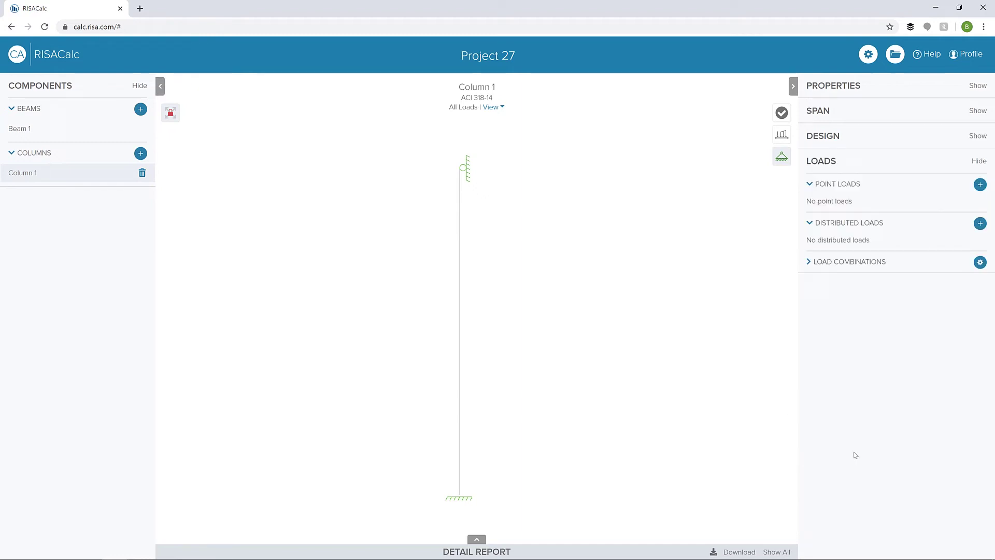
# - Add a 10 k downward dead point load at 50% of the column height
pyautogui.click(980, 185)
pyautogui.click(870, 244)
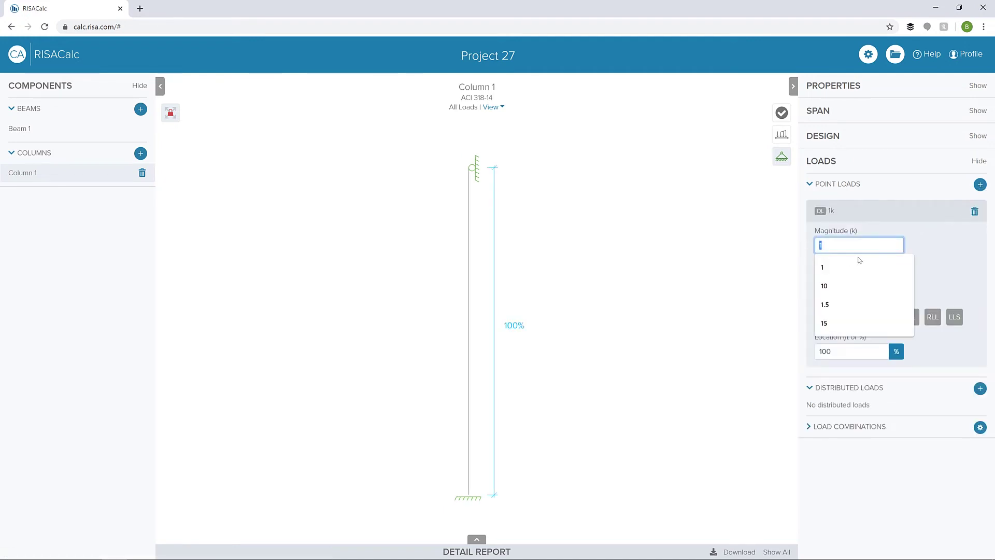
pyautogui.write('10')
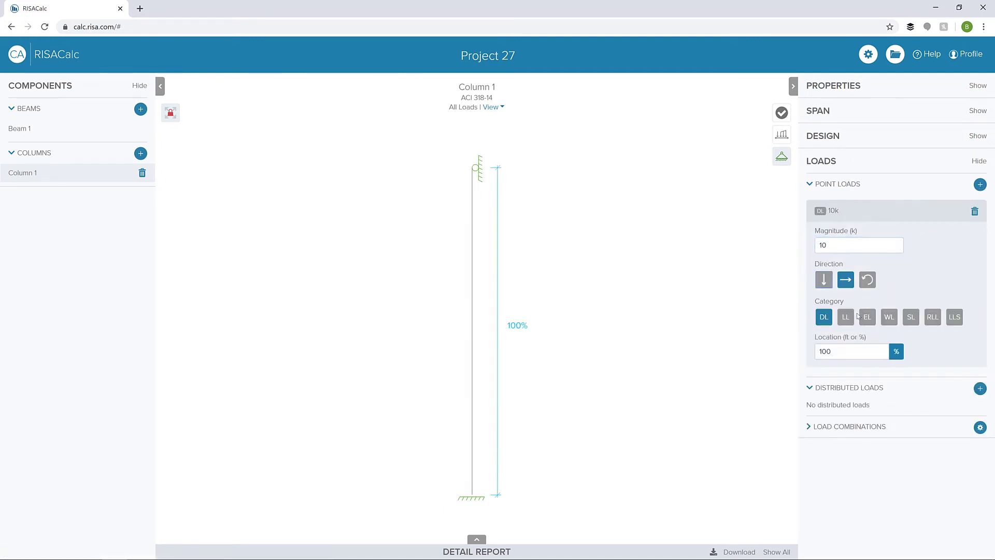
pyautogui.click(853, 351)
pyautogui.write('50')
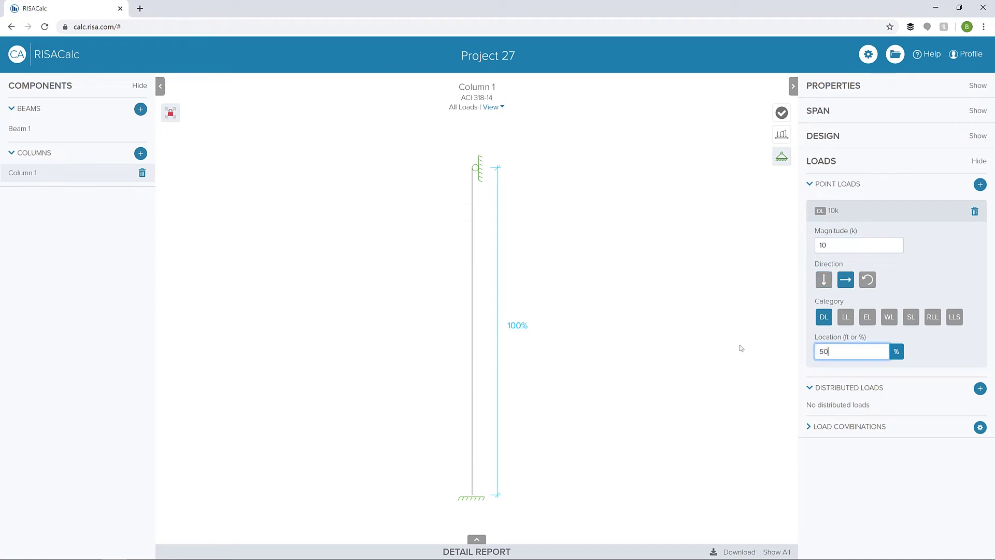
pyautogui.click(741, 348)
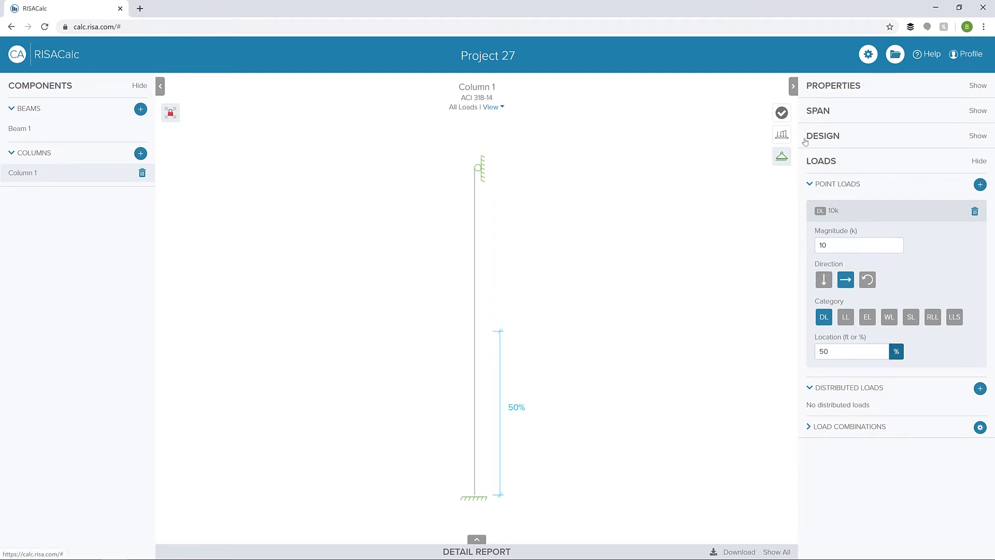
pyautogui.click(624, 369)
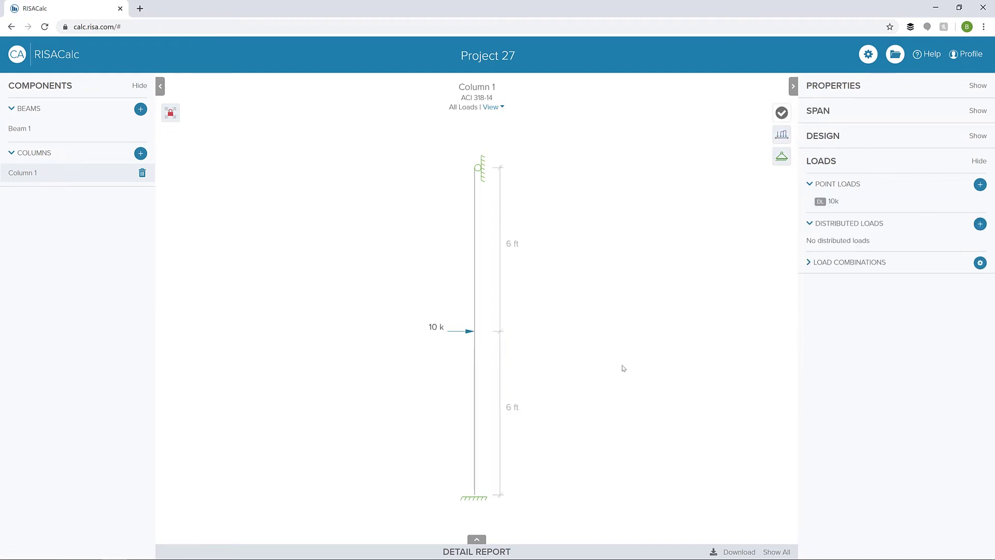
pyautogui.click(852, 201)
pyautogui.click(824, 286)
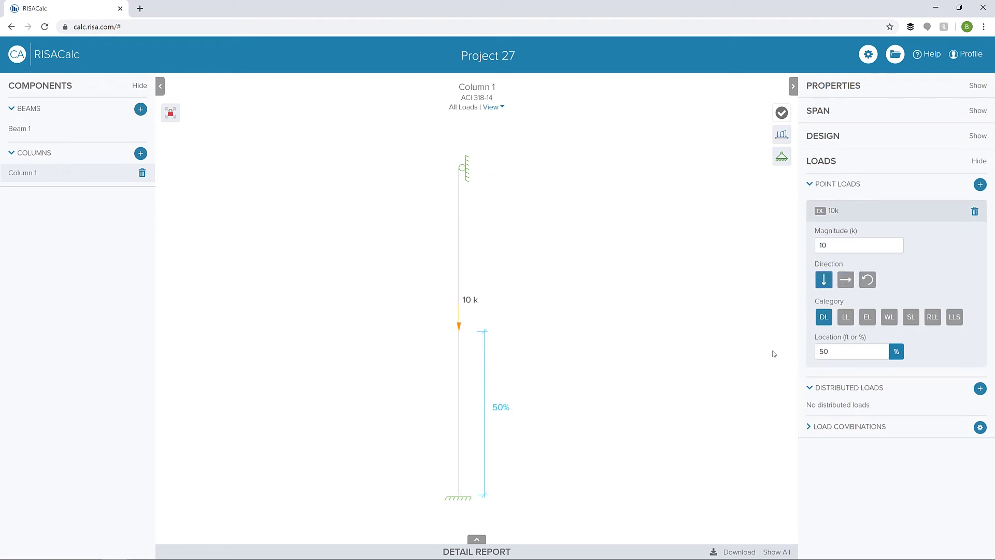
# - Add a second point load of 15 k classified as live load
pyautogui.click(979, 184)
pyautogui.click(893, 245)
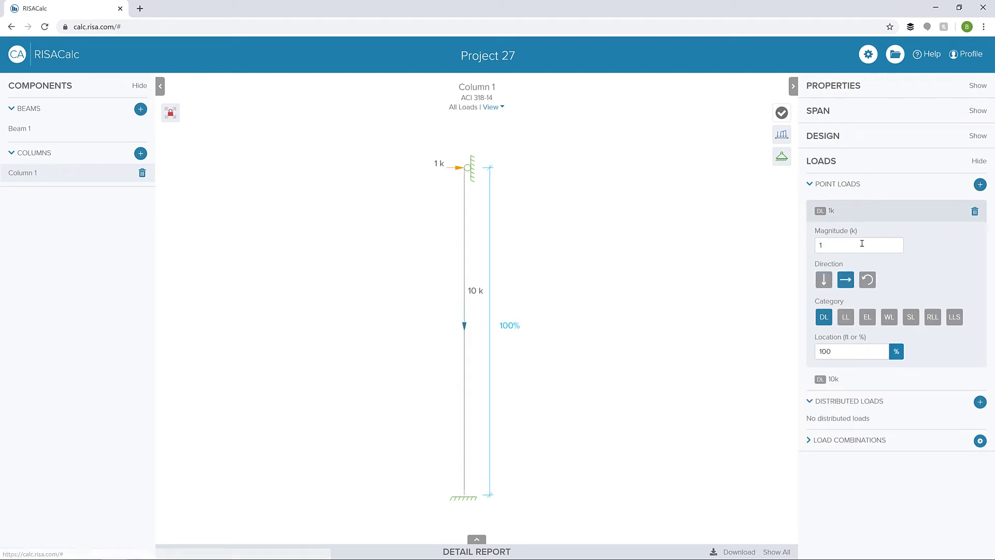
pyautogui.write('5')
pyautogui.press('Tab')
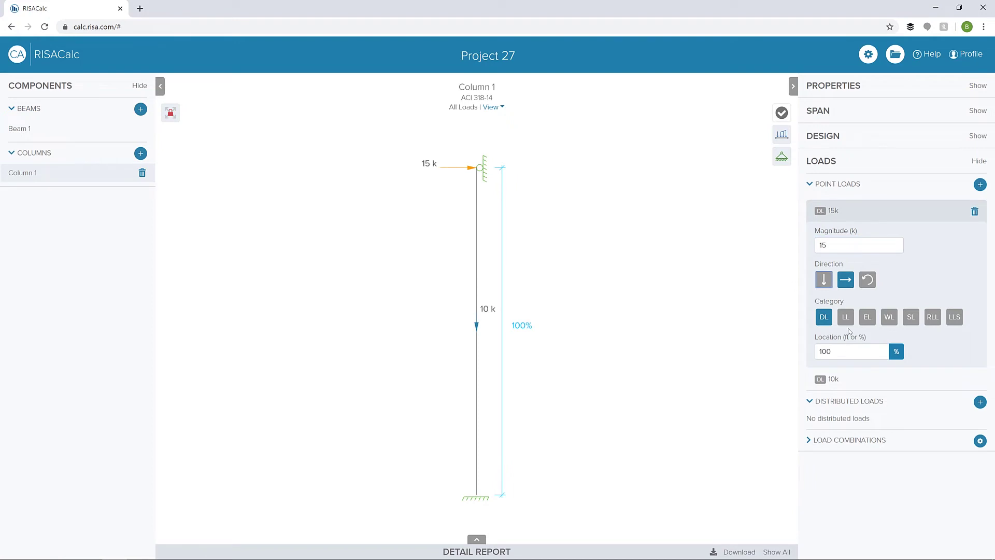
pyautogui.click(846, 317)
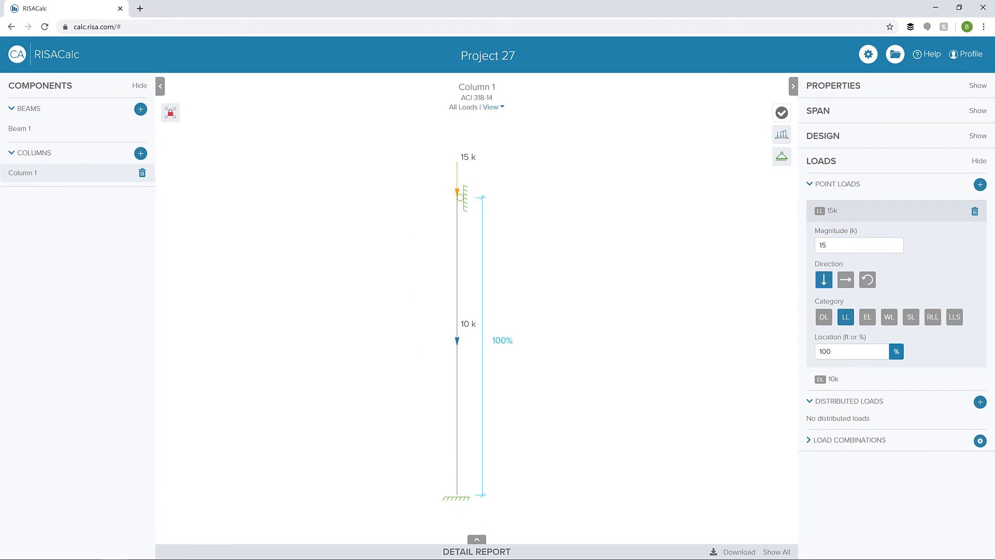
pyautogui.click(980, 403)
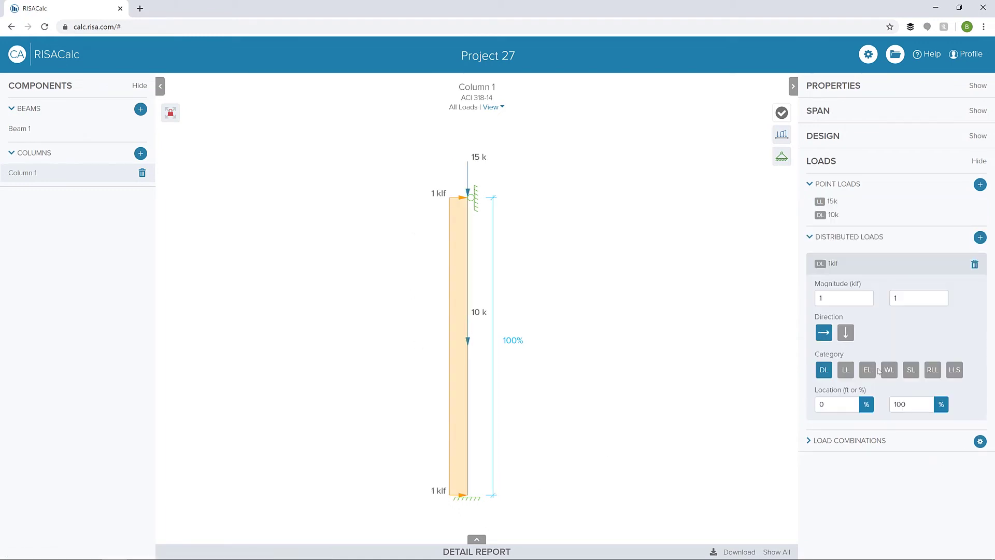
# - Set Column 1's distributed load from 0.5 klf to 2 klf and classify it as wind load (WL)
pyautogui.click(840, 298)
pyautogui.write('0.5')
pyautogui.press('Tab')
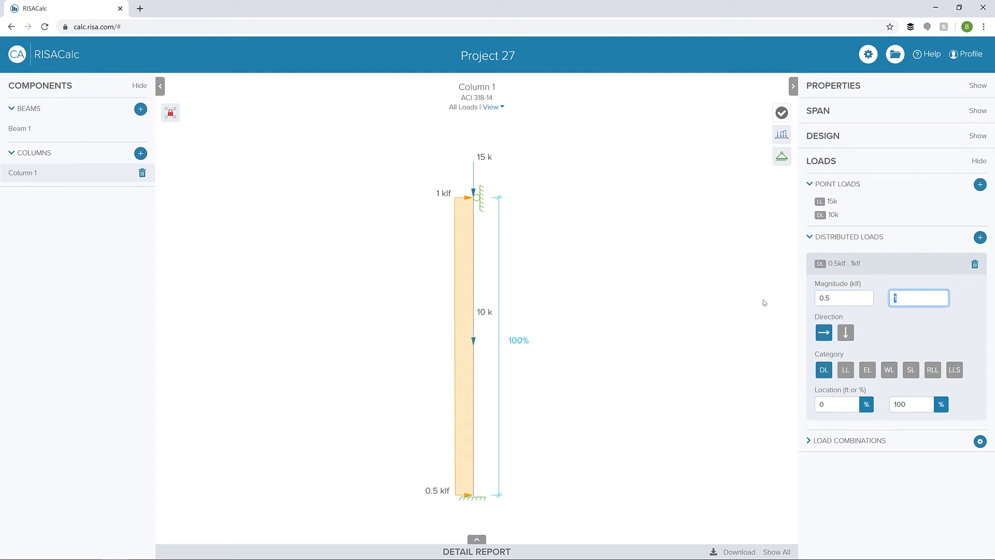
pyautogui.click(764, 303)
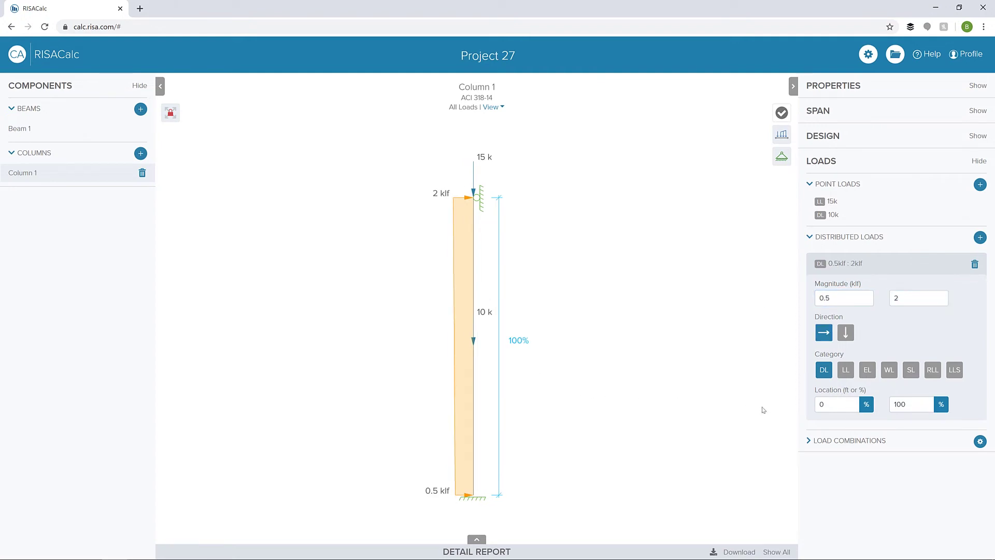
pyautogui.click(889, 371)
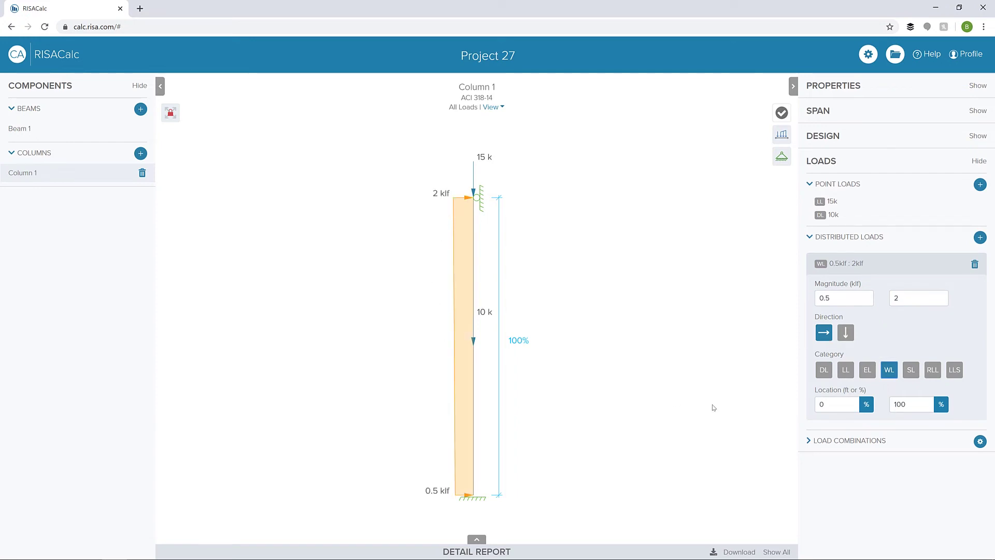
# - Review the load combinations list and run the design check on Column 1
pyautogui.click(880, 441)
pyautogui.scroll(-1, 881, 446)
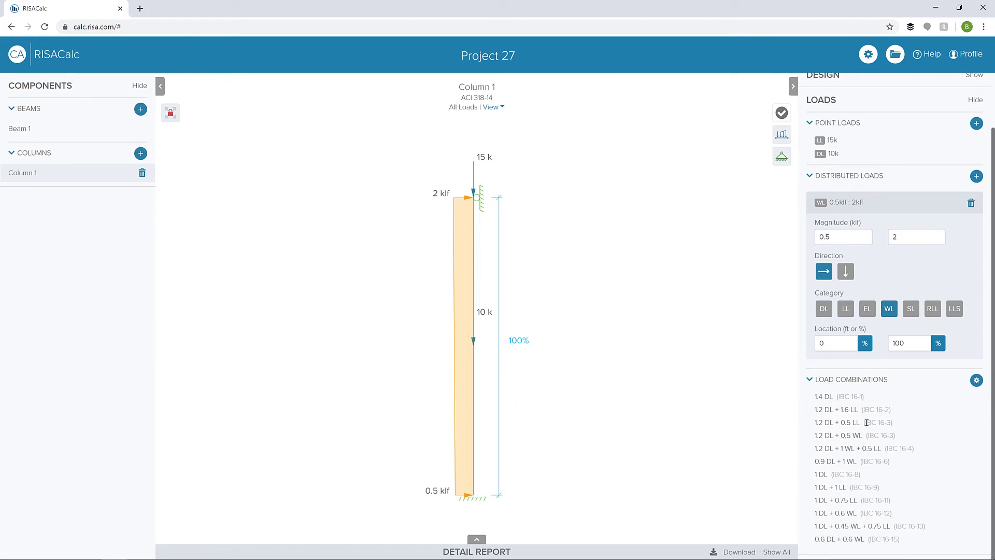
pyautogui.click(782, 113)
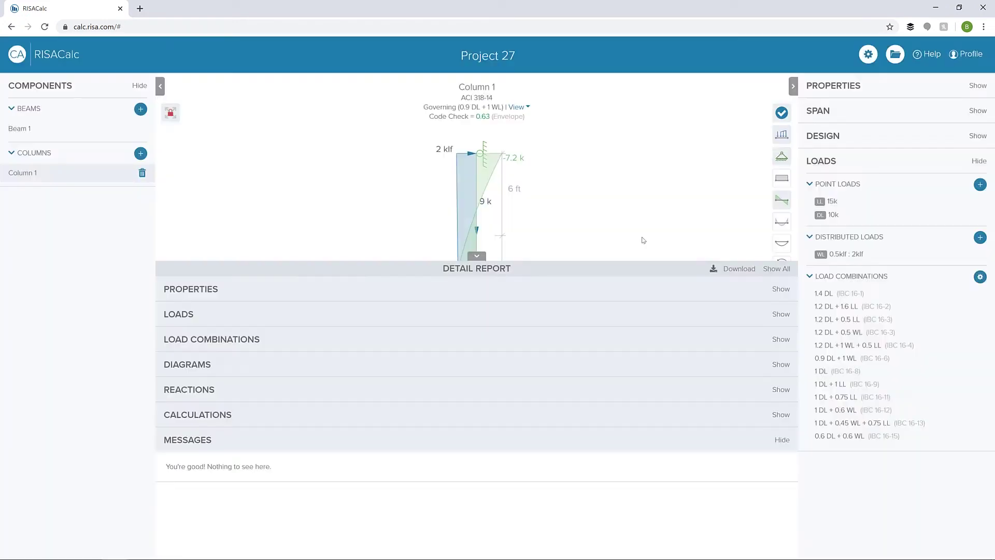
# - Collapse the detail report and show the axial force diagram for 1.2 DL + 1.6 LL
pyautogui.click(477, 256)
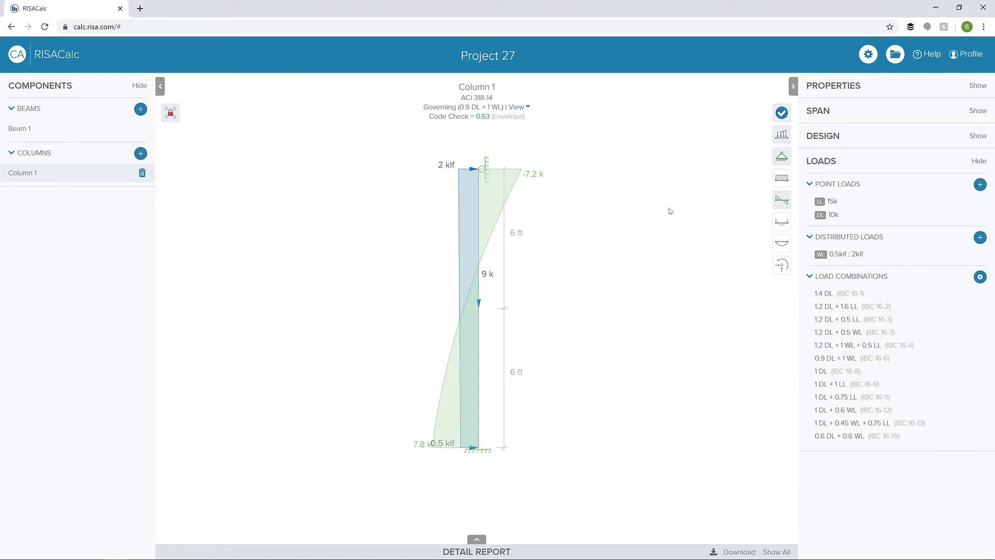
pyautogui.click(782, 181)
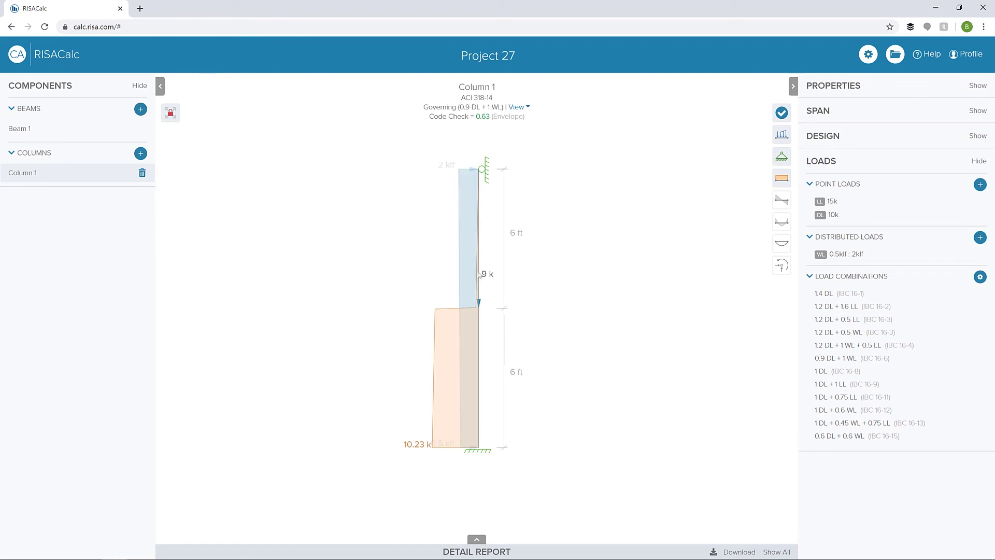
pyautogui.click(526, 108)
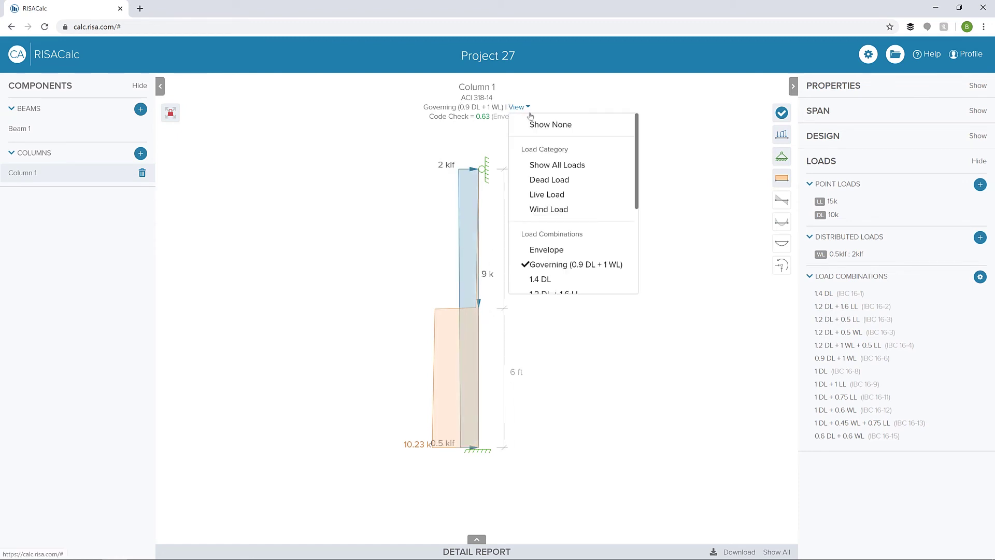
pyautogui.scroll(-1, 578, 224)
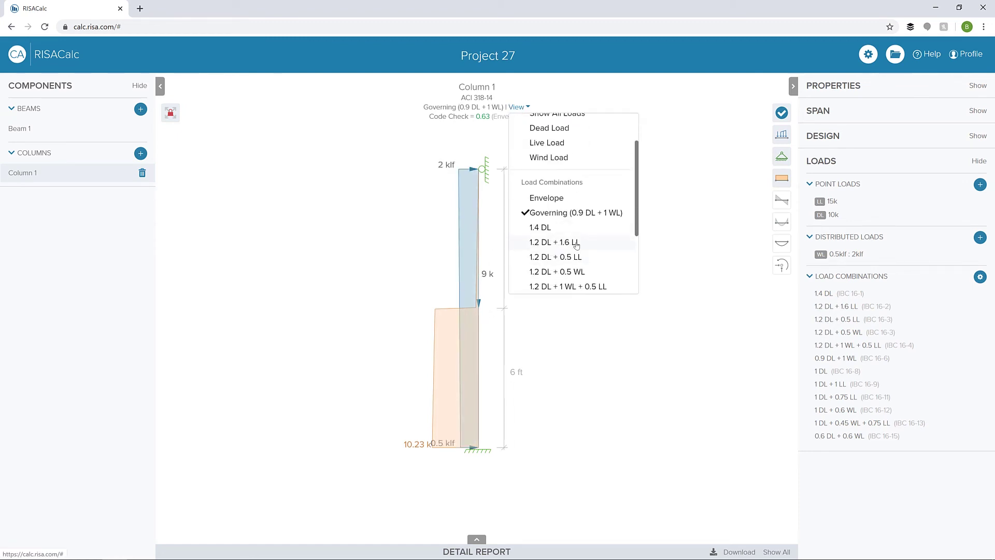
pyautogui.click(577, 244)
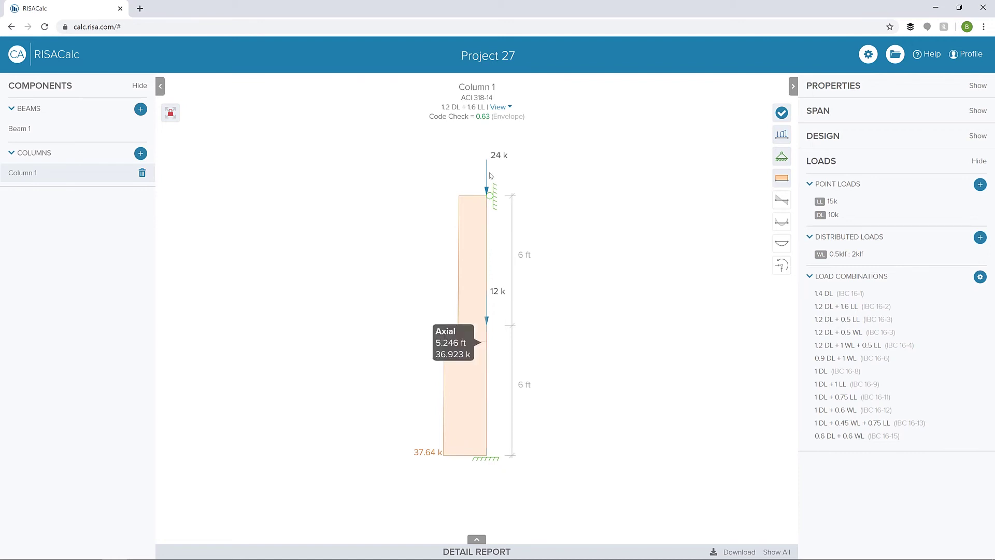
# - Show moment, deflection and reactions for governing 0.9 DL + 1 WL, then expand the report
pyautogui.click(501, 107)
pyautogui.click(562, 213)
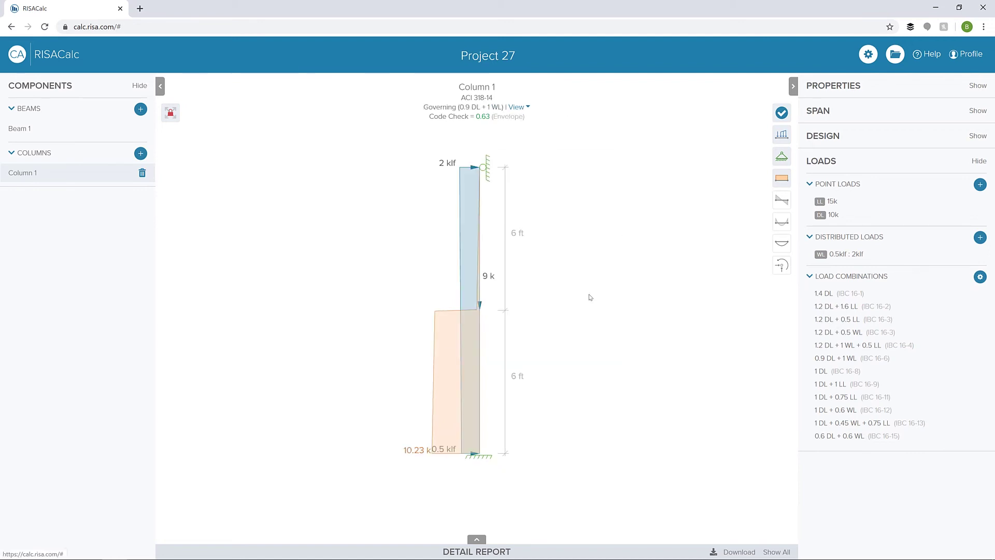
pyautogui.click(782, 221)
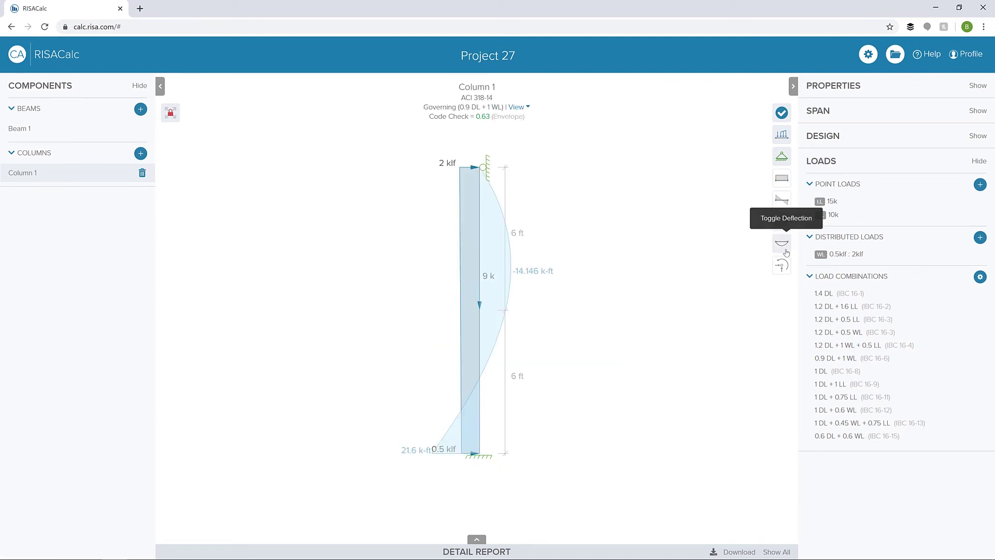
pyautogui.click(784, 244)
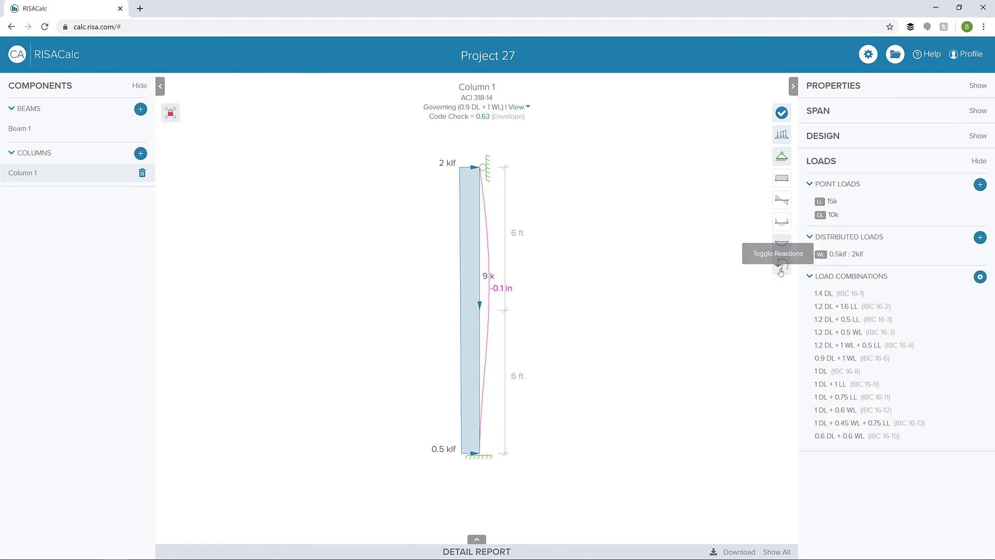
pyautogui.click(781, 265)
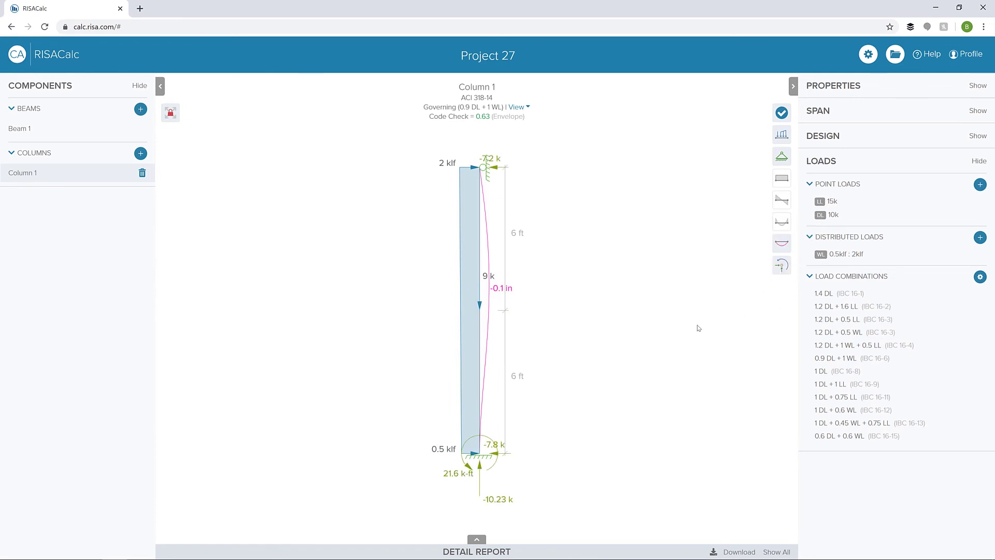
pyautogui.click(476, 540)
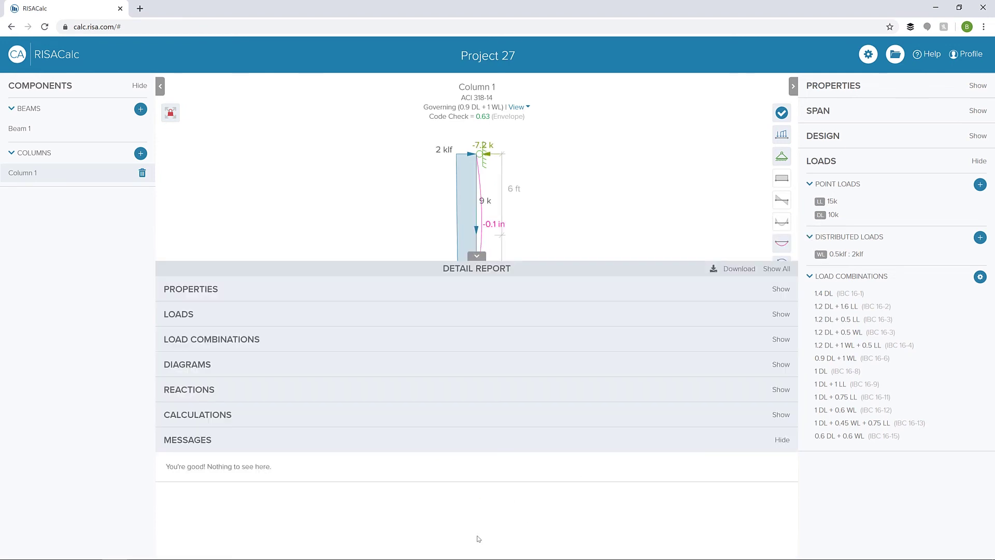
# - Expand and scroll through the report's Load Combinations, Reactions and Calculations sections
pyautogui.click(463, 334)
pyautogui.scroll(-3, 459, 342)
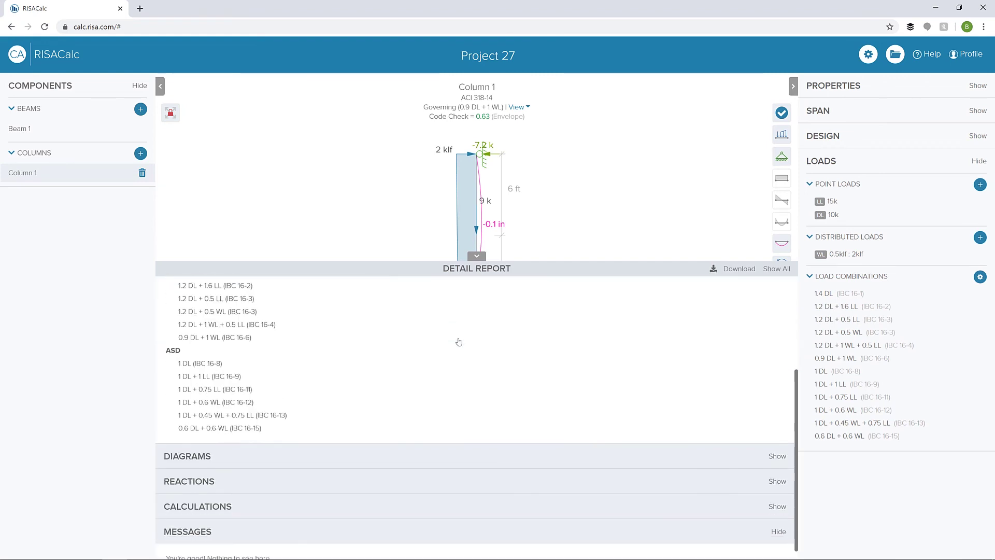
pyautogui.scroll(-1, 459, 341)
pyautogui.click(419, 471)
pyautogui.scroll(-6, 455, 441)
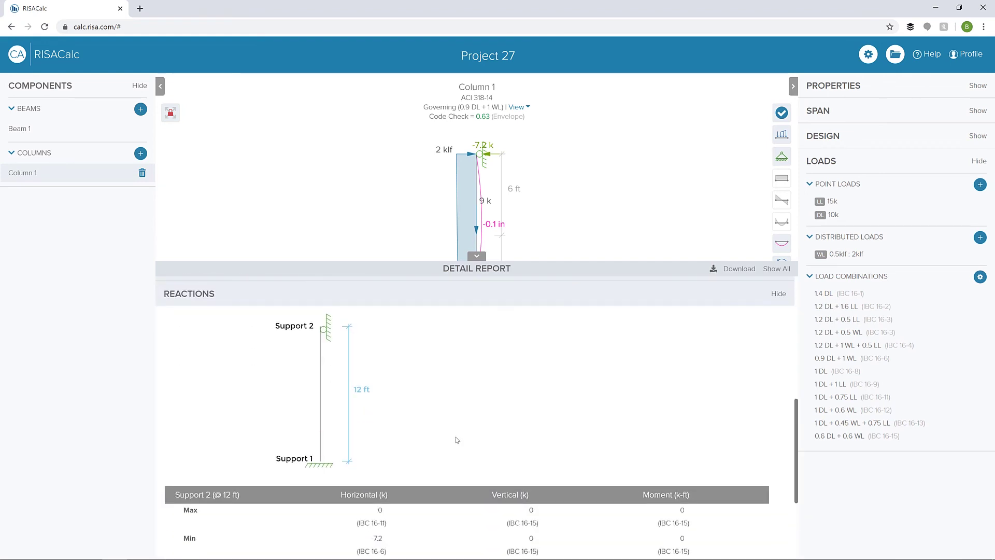
pyautogui.click(429, 496)
pyautogui.scroll(-5, 494, 393)
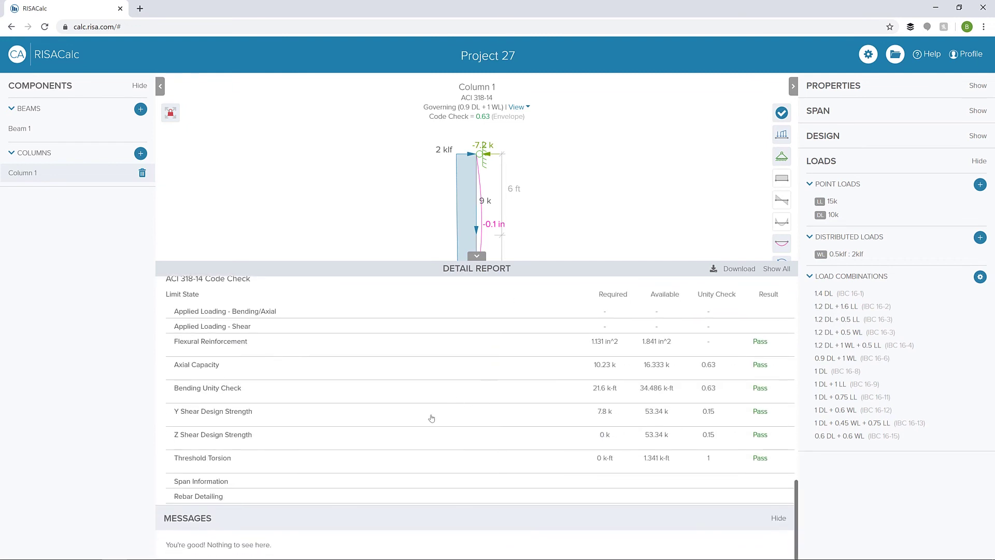
# - Review the Bending Unity Check and Rebar Detailing sections, then export the report as PDF
pyautogui.click(240, 389)
pyautogui.scroll(-2, 412, 375)
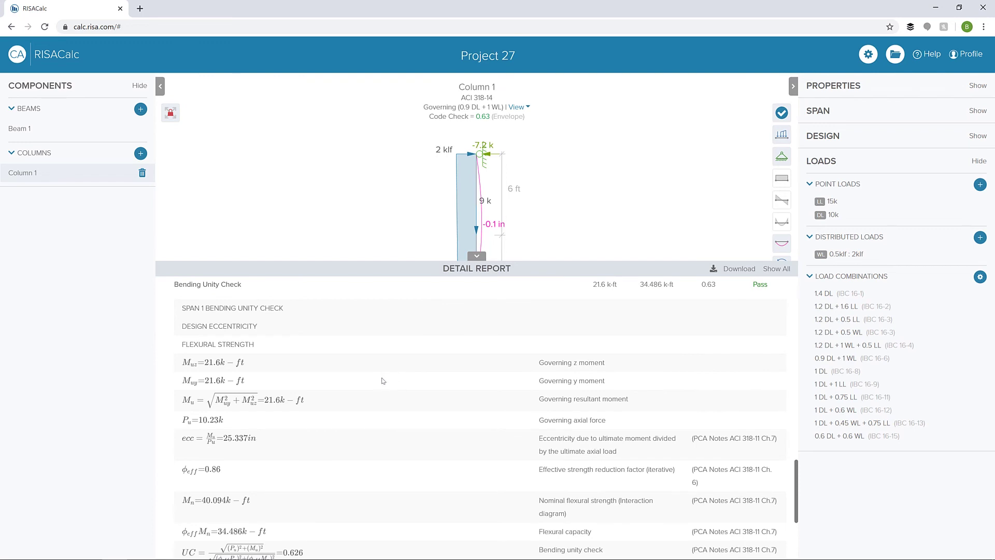
pyautogui.scroll(-1, 383, 381)
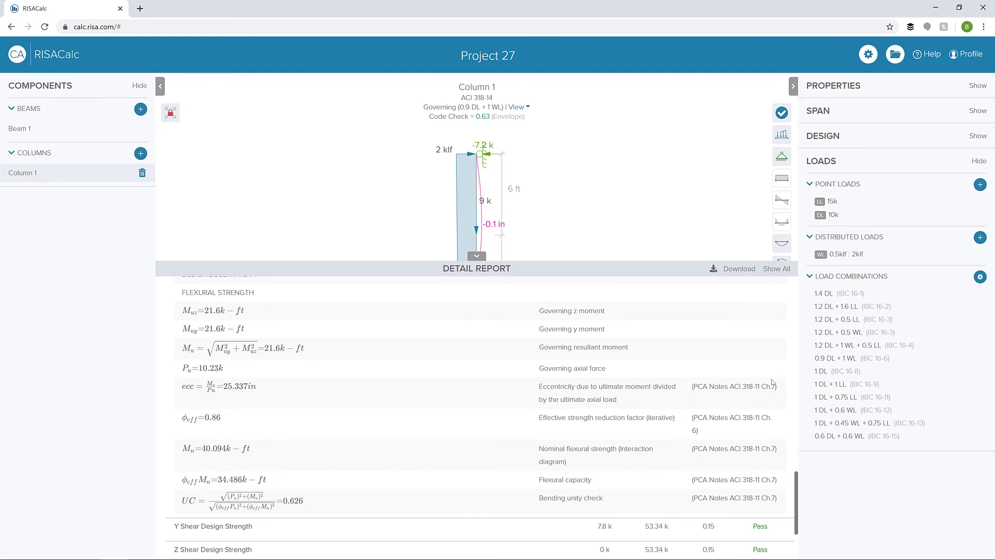
pyautogui.scroll(-2, 473, 377)
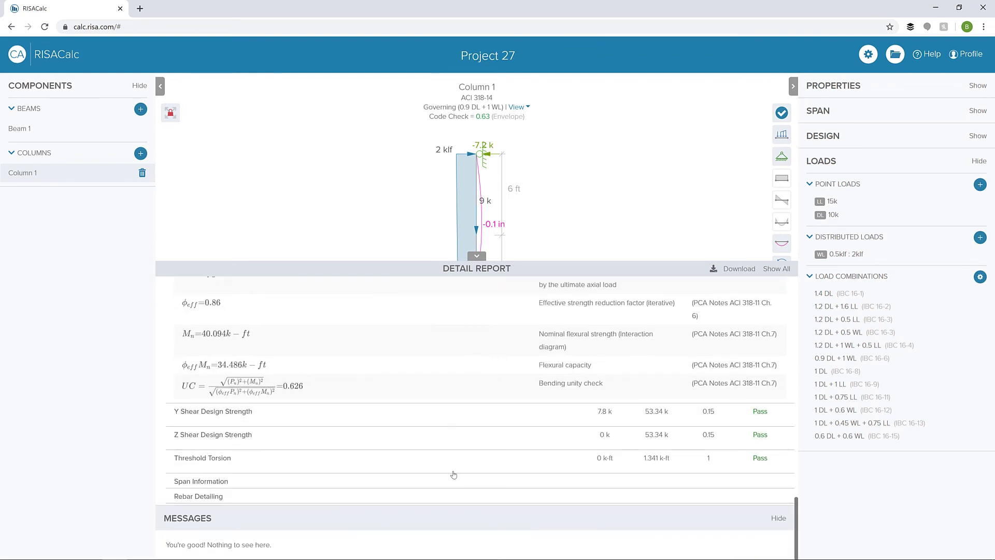
pyautogui.click(460, 498)
pyautogui.scroll(-3, 482, 420)
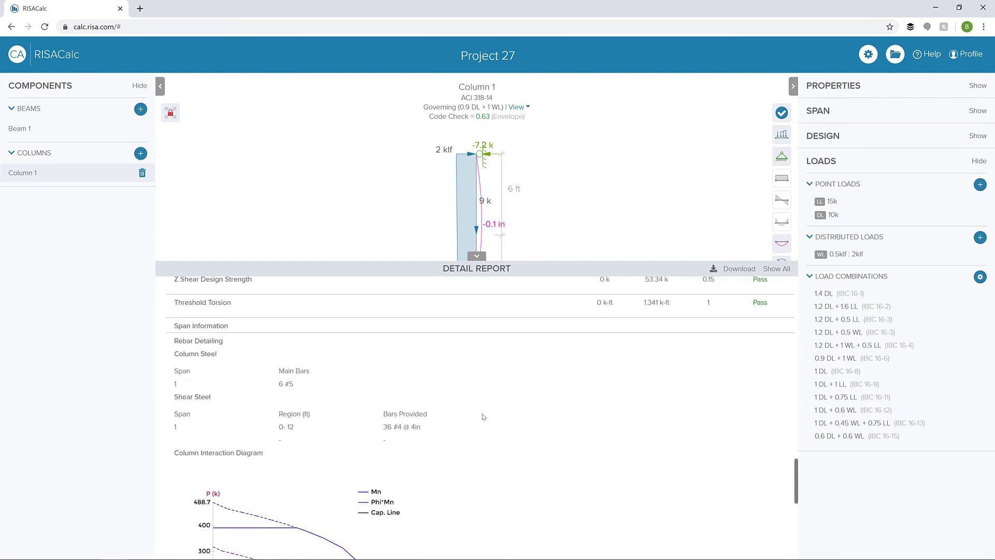
pyautogui.scroll(-3, 481, 411)
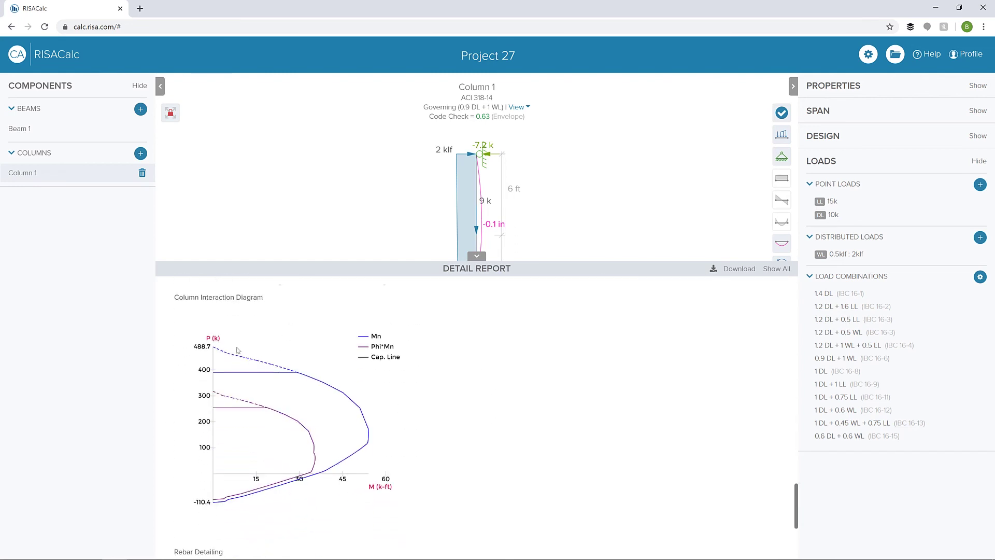
pyautogui.scroll(-4, 363, 420)
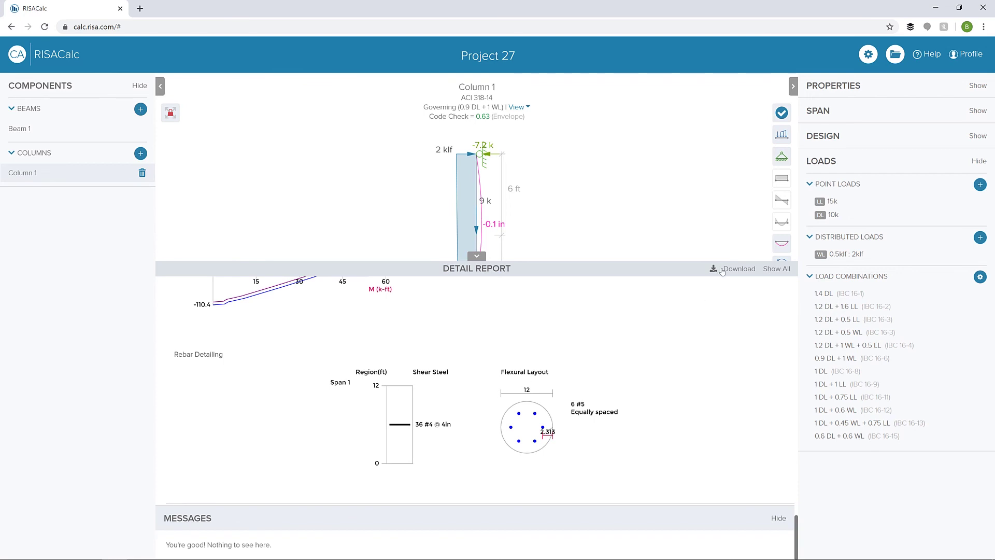
pyautogui.click(714, 270)
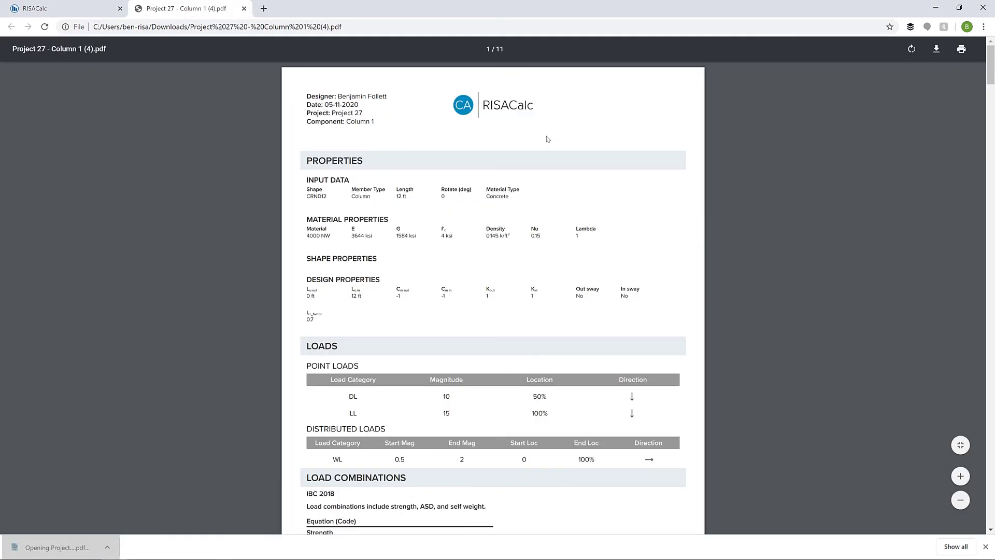
# - Read the exported PDF down to the axial capacity calculations, then close it
pyautogui.scroll(-10, 547, 139)
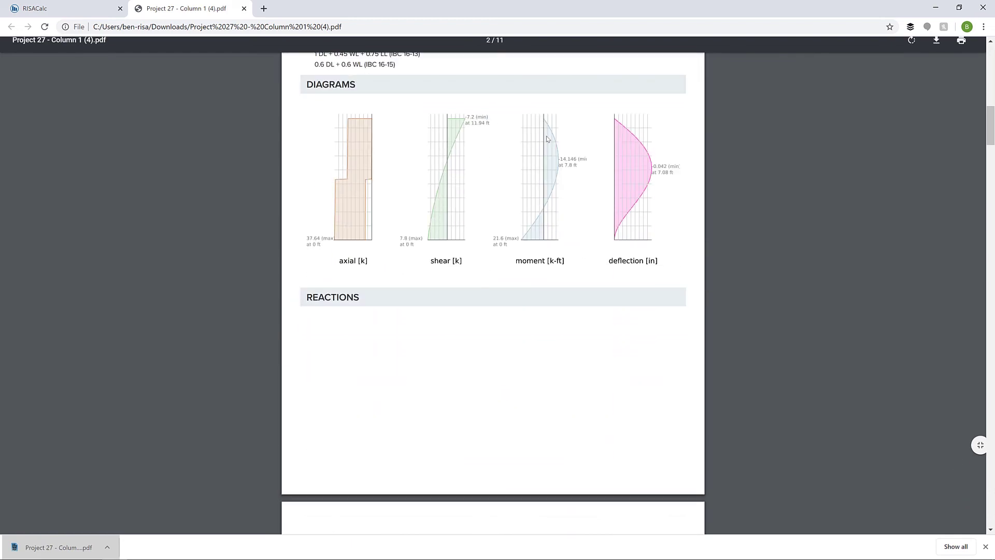
pyautogui.scroll(-15, 546, 135)
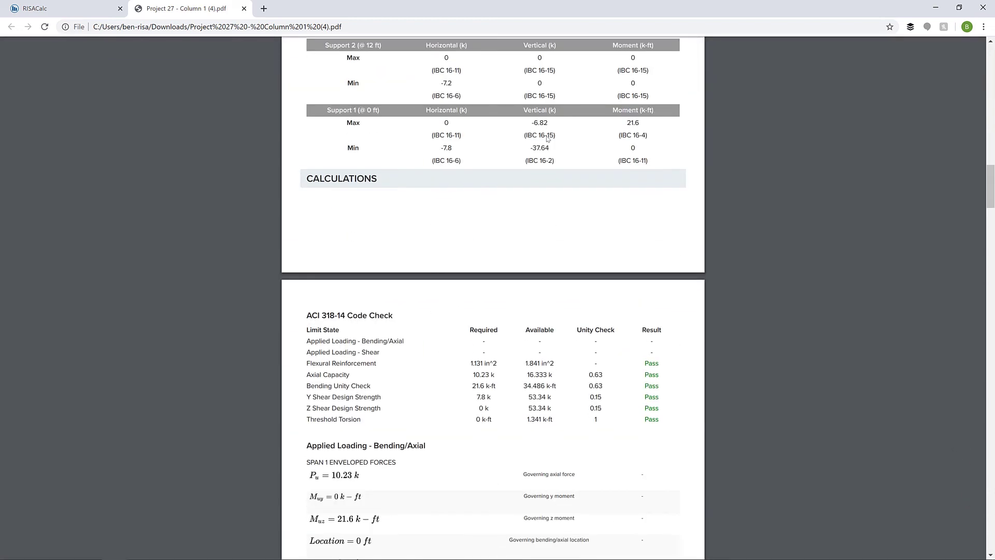
pyautogui.scroll(-15, 547, 139)
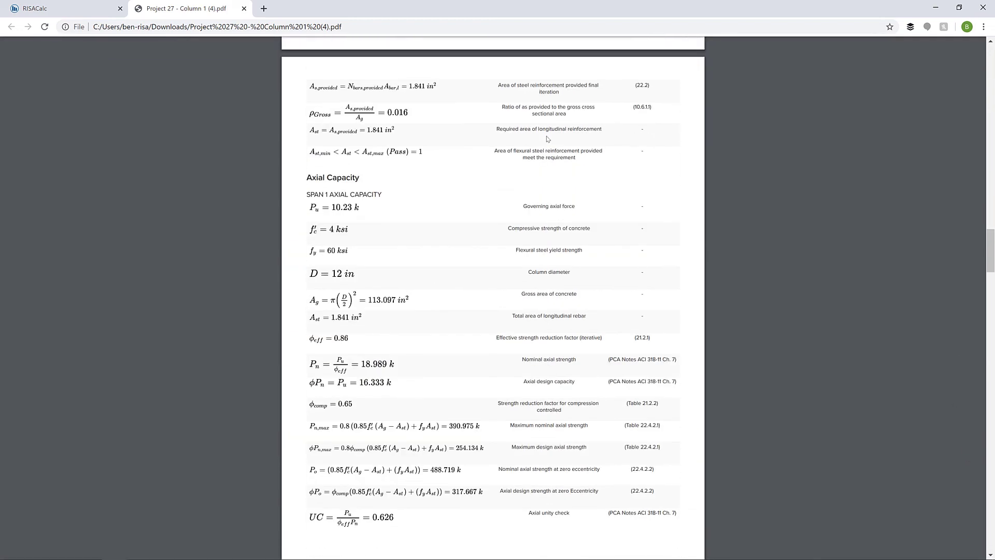
pyautogui.click(244, 8)
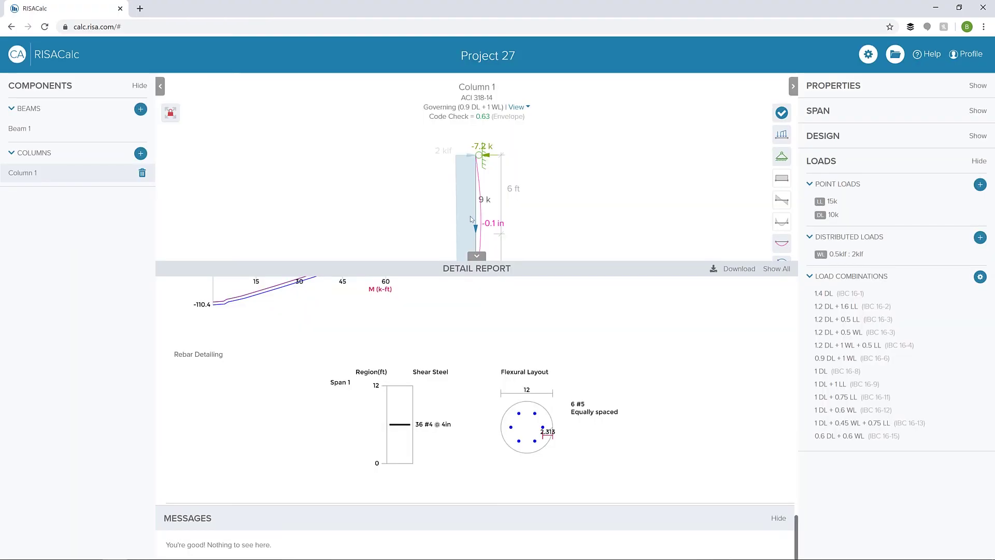